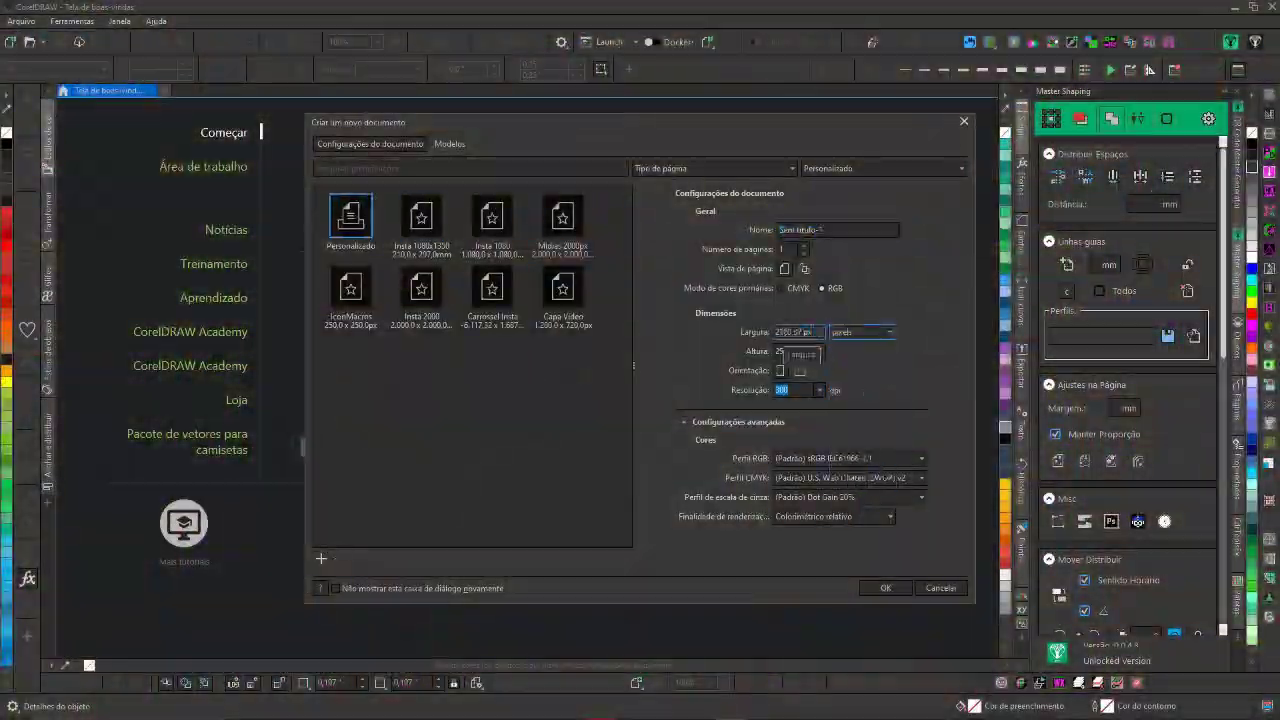
Create a new square document and draw a horizontal line across the top of the page.
{"action": "left_click", "coordinate": [885, 588]}
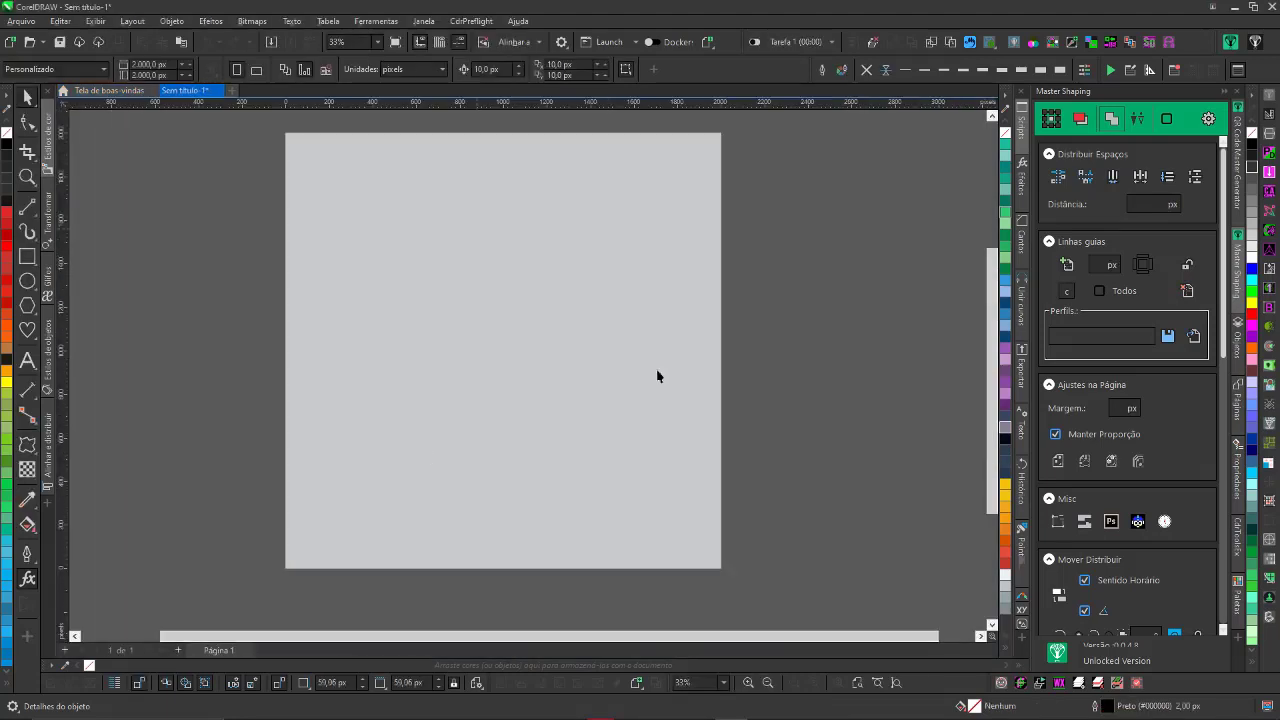
{"action": "left_click", "coordinate": [28, 205]}
{"action": "left_click", "coordinate": [100, 226]}
{"action": "left_click_drag", "start_coordinate": [286, 171], "coordinate": [728, 171]}
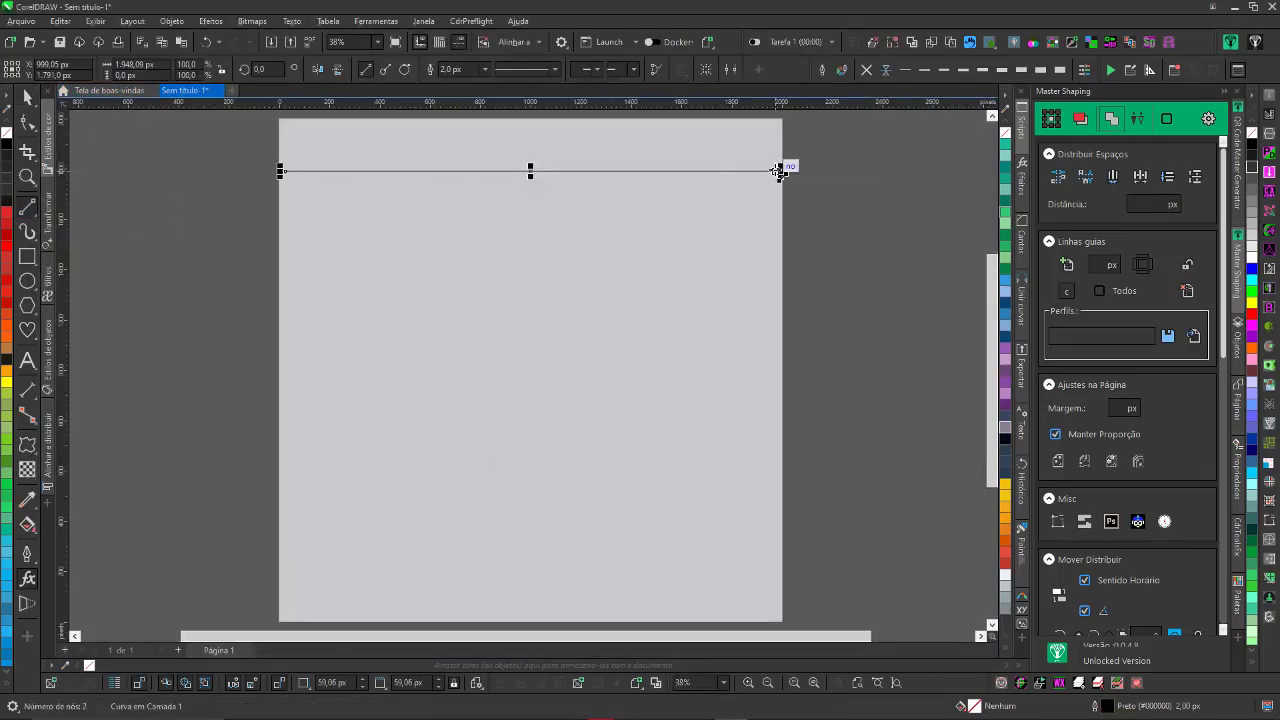
Turn the straight line into a wavy line with a zipper distortion.
{"action": "right_click", "coordinate": [434, 134]}
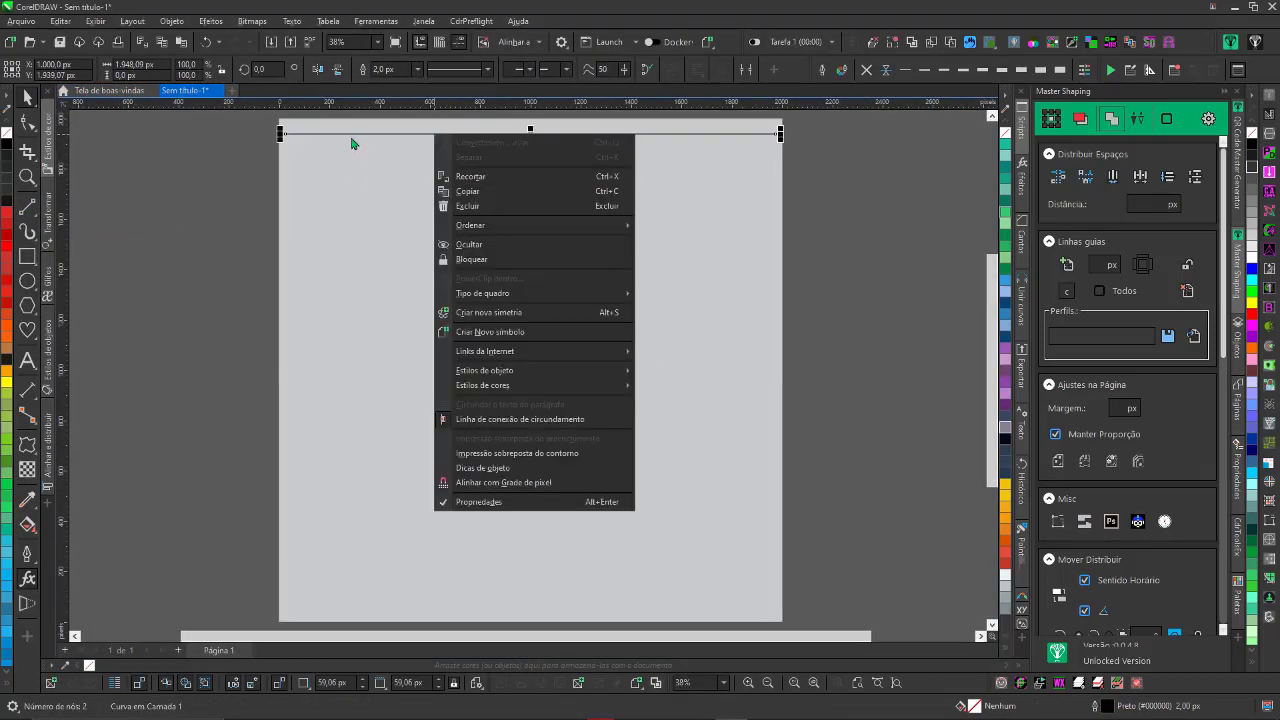
{"action": "key", "text": "F10"}
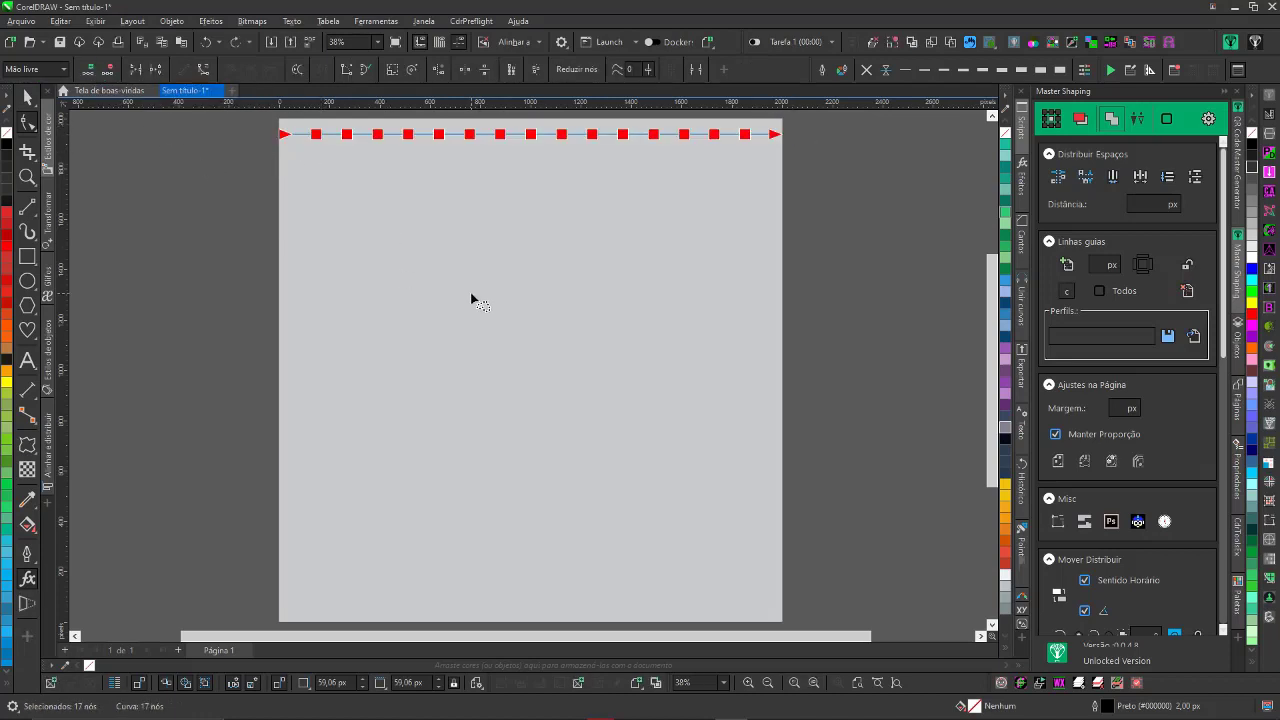
{"action": "left_click", "coordinate": [111, 511]}
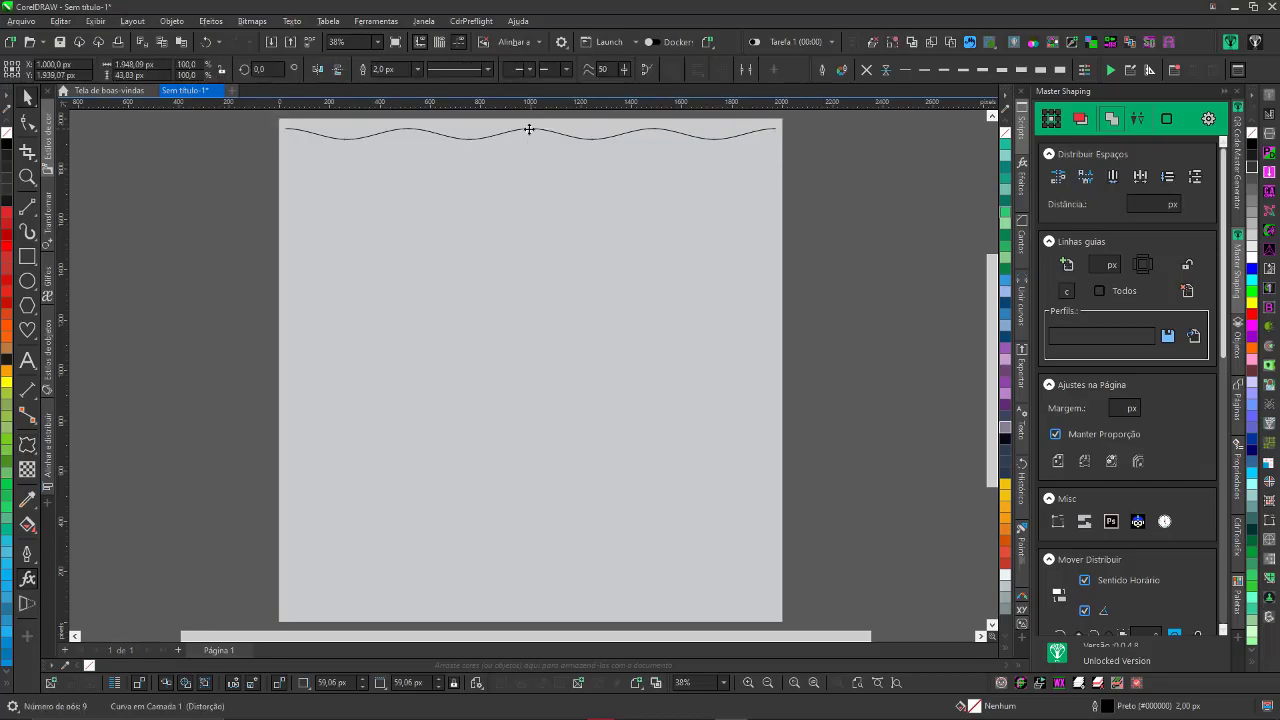
{"action": "left_click", "coordinate": [82, 461]}
Blend the top wave down to the bottom wave with 400 steps, rendered at higher display quality.
{"action": "left_click_drag", "start_coordinate": [534, 606], "coordinate": [537, 134]}
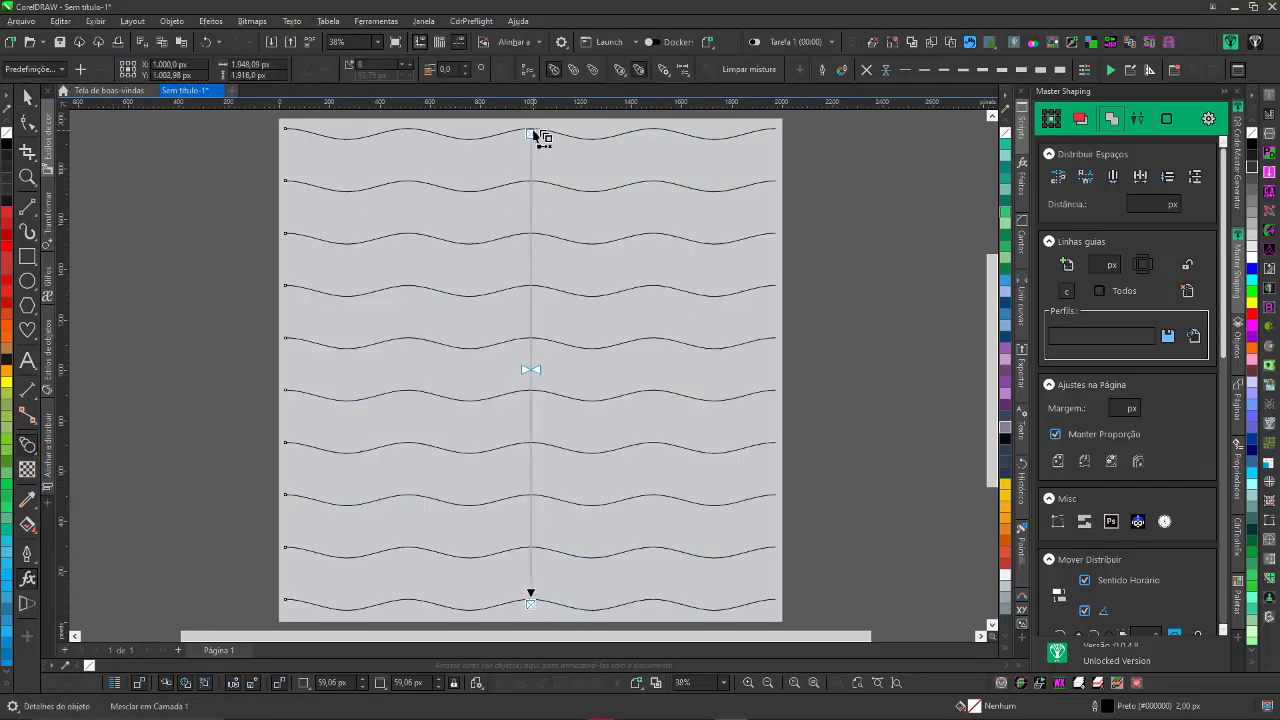
{"action": "scroll", "coordinate": [530, 130], "scroll_direction": "up", "scroll_amount": 10}
{"action": "left_click", "coordinate": [95, 20]}
{"action": "left_click", "coordinate": [120, 62]}
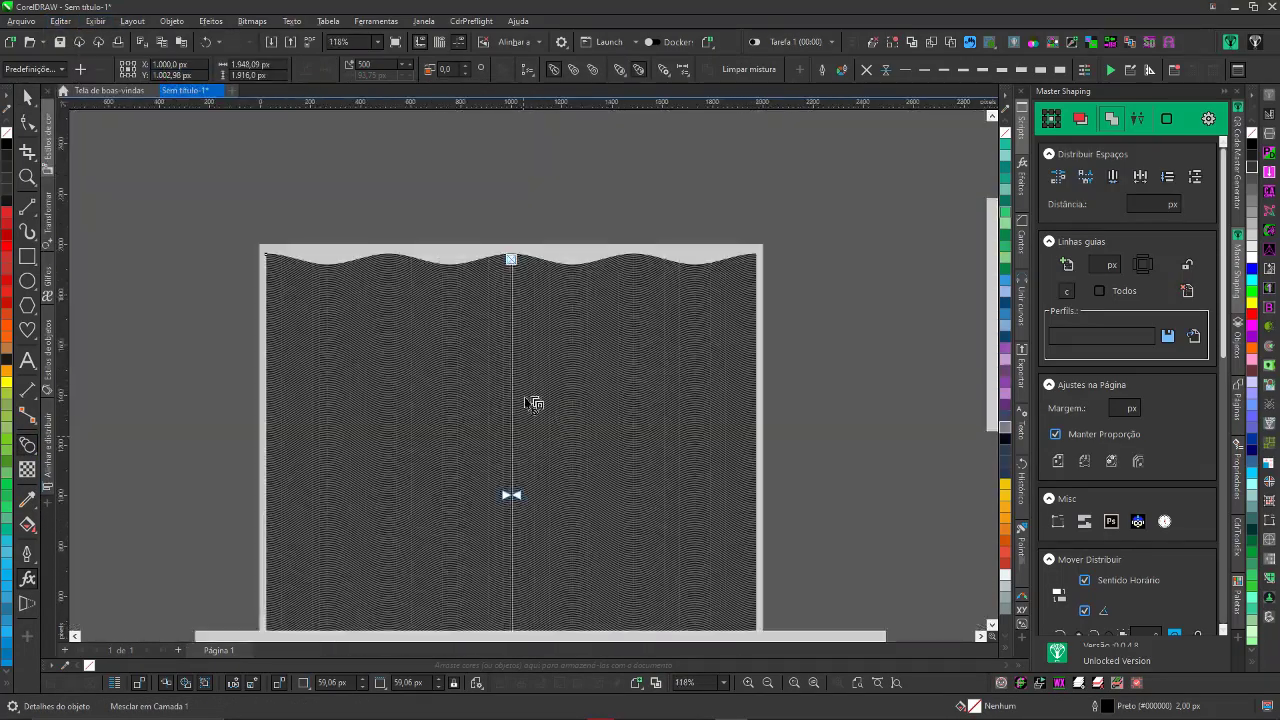
{"action": "scroll", "coordinate": [535, 375], "scroll_direction": "down", "scroll_amount": 2}
{"action": "scroll", "coordinate": [530, 350], "scroll_direction": "down", "scroll_amount": 3}
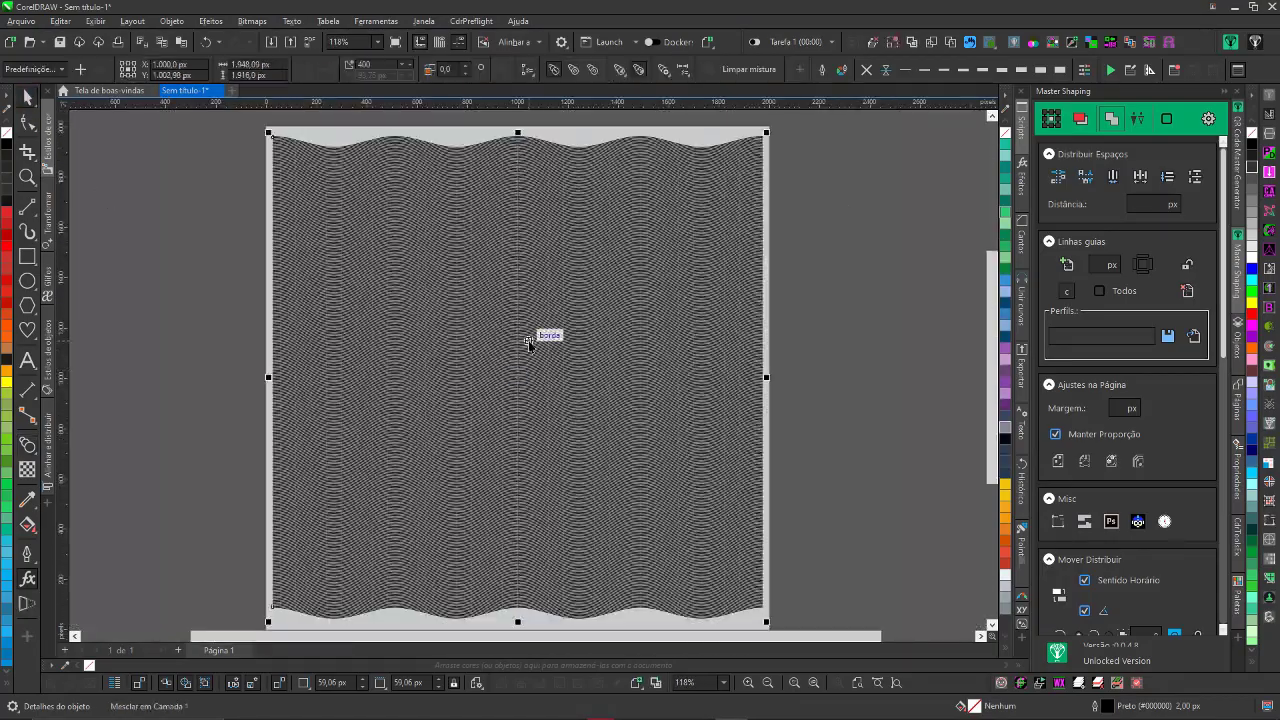
Duplicate the wave blend, rotate the copy 270° over the page and ungroup it.
{"action": "key", "text": "ctrl+d"}
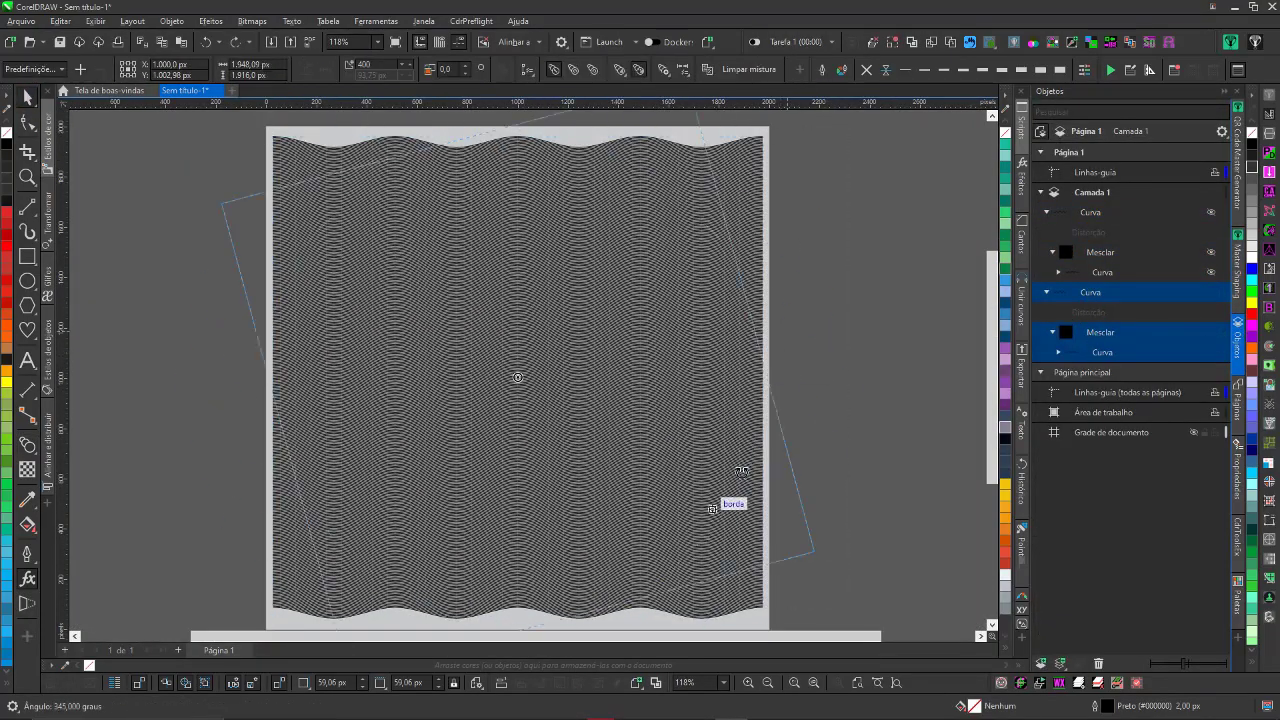
{"action": "left_click_drag", "start_coordinate": [741, 471], "coordinate": [741, 471]}
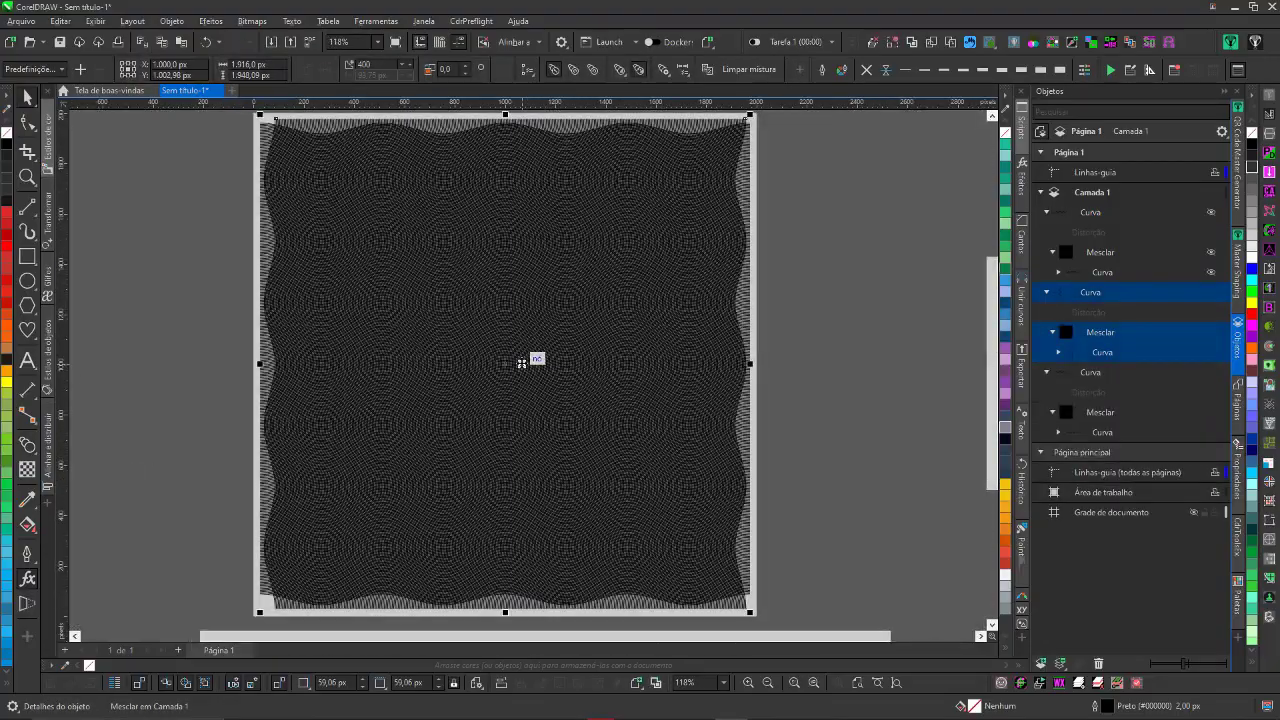
{"action": "left_click_drag", "start_coordinate": [521, 363], "coordinate": [612, 378]}
{"action": "left_click", "coordinate": [719, 69]}
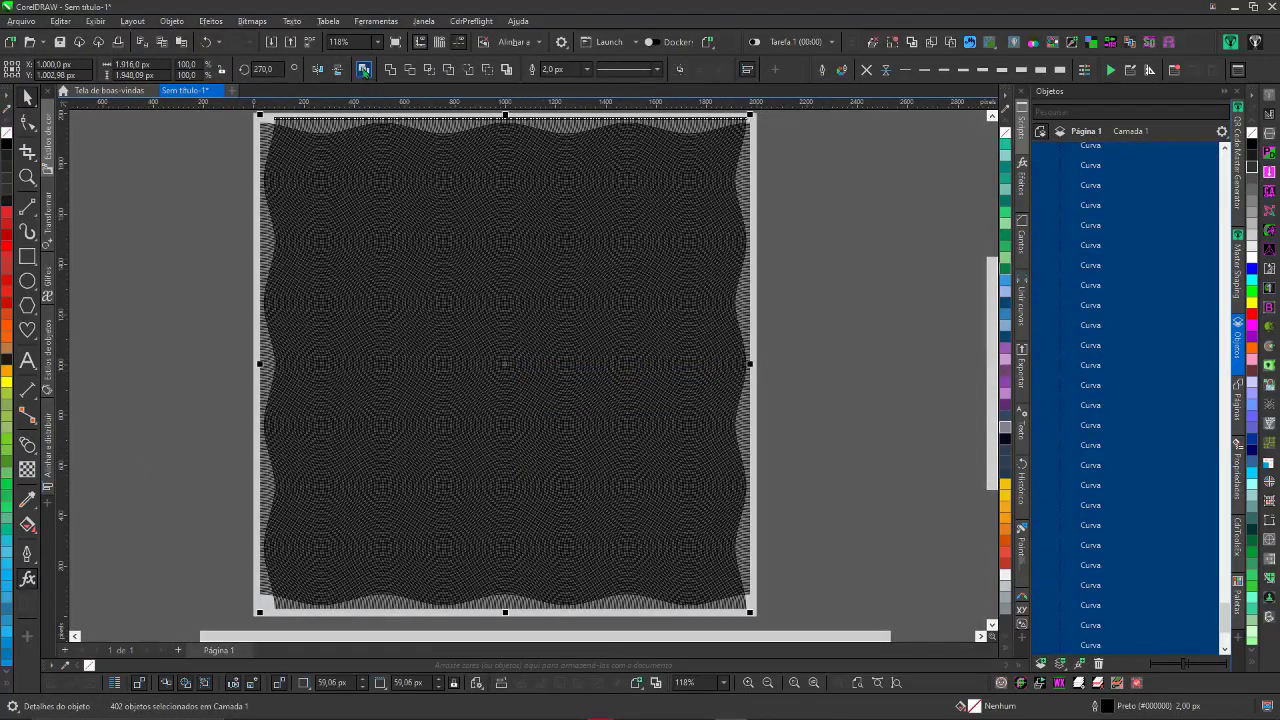
{"action": "left_click", "coordinate": [1087, 294]}
{"action": "left_click", "coordinate": [180, 69]}
Set the crossing lines' merge mode to Subtrair.
{"action": "scroll", "coordinate": [467, 343], "scroll_direction": "up", "scroll_amount": 5}
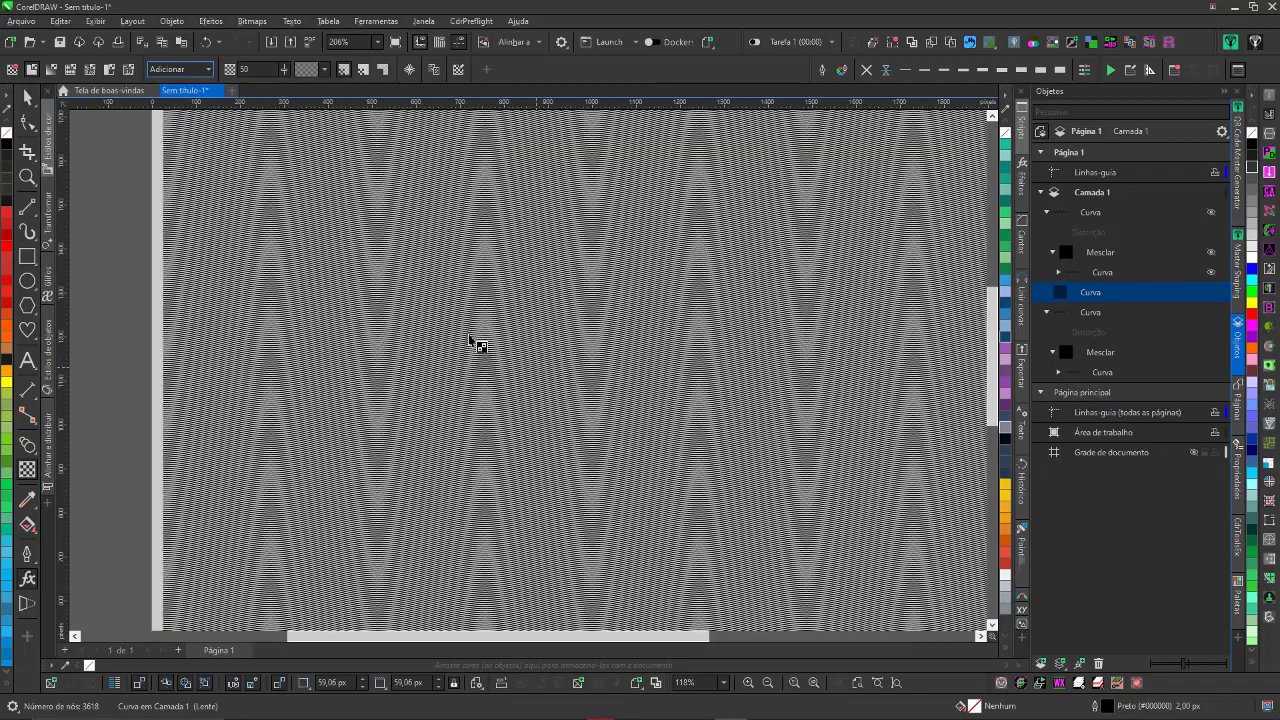
{"action": "left_click", "coordinate": [180, 69]}
{"action": "left_click", "coordinate": [180, 143]}
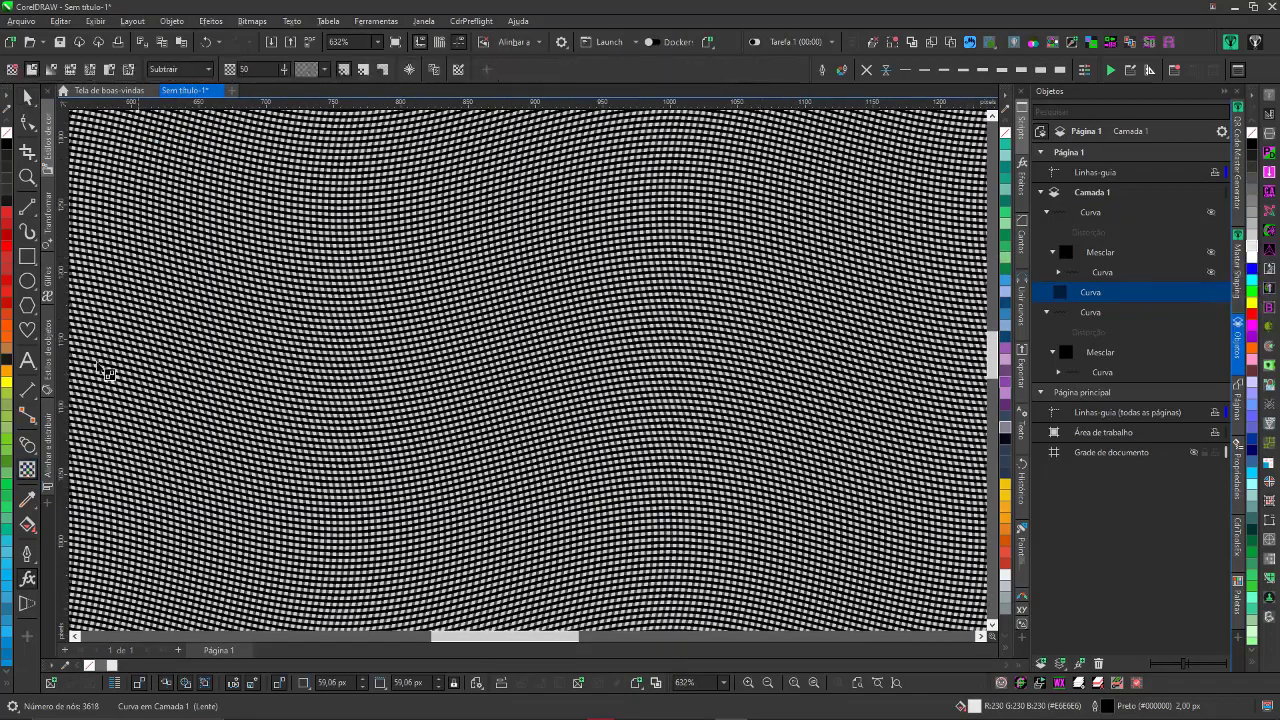
Add a page-sized rectangle behind the waves and give it a green fill.
{"action": "key", "text": "shift+F4"}
{"action": "double_click", "coordinate": [27, 256]}
{"action": "left_click", "coordinate": [1268, 172]}
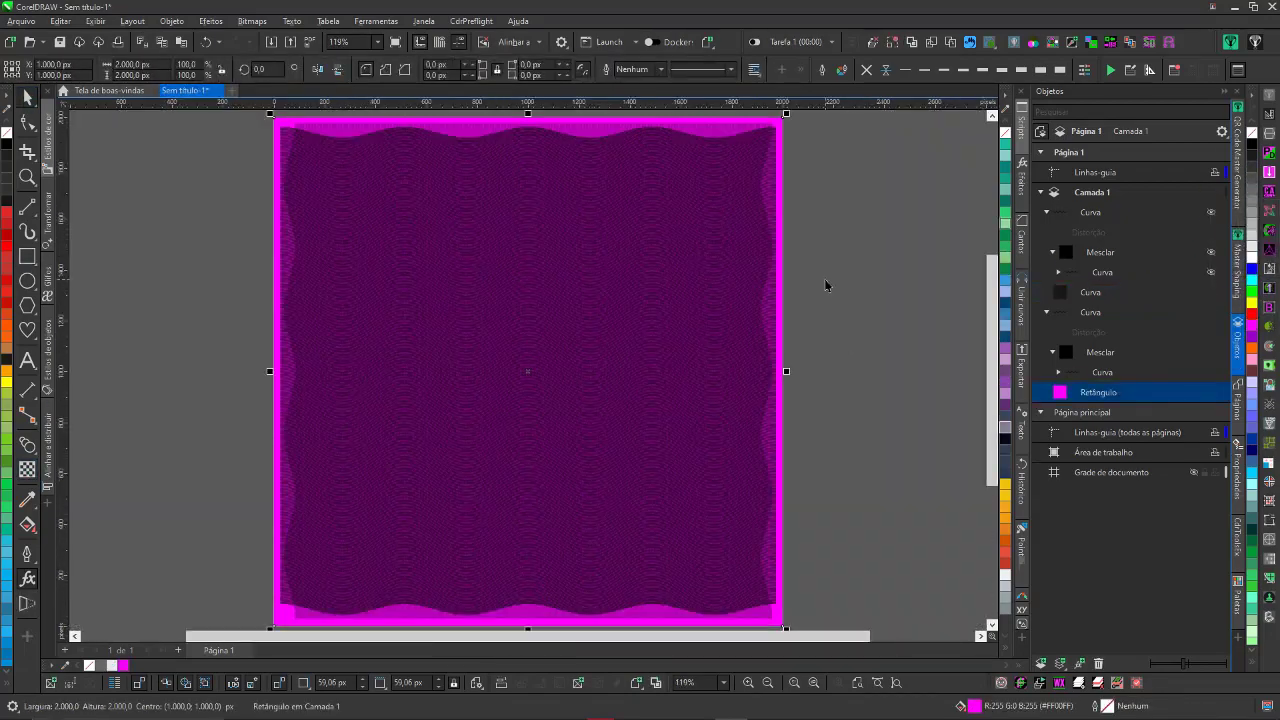
{"action": "scroll", "coordinate": [825, 286], "scroll_direction": "up", "scroll_amount": 3}
{"action": "scroll", "coordinate": [903, 371], "scroll_direction": "up", "scroll_amount": 5}
{"action": "scroll", "coordinate": [528, 375], "scroll_direction": "up", "scroll_amount": 4}
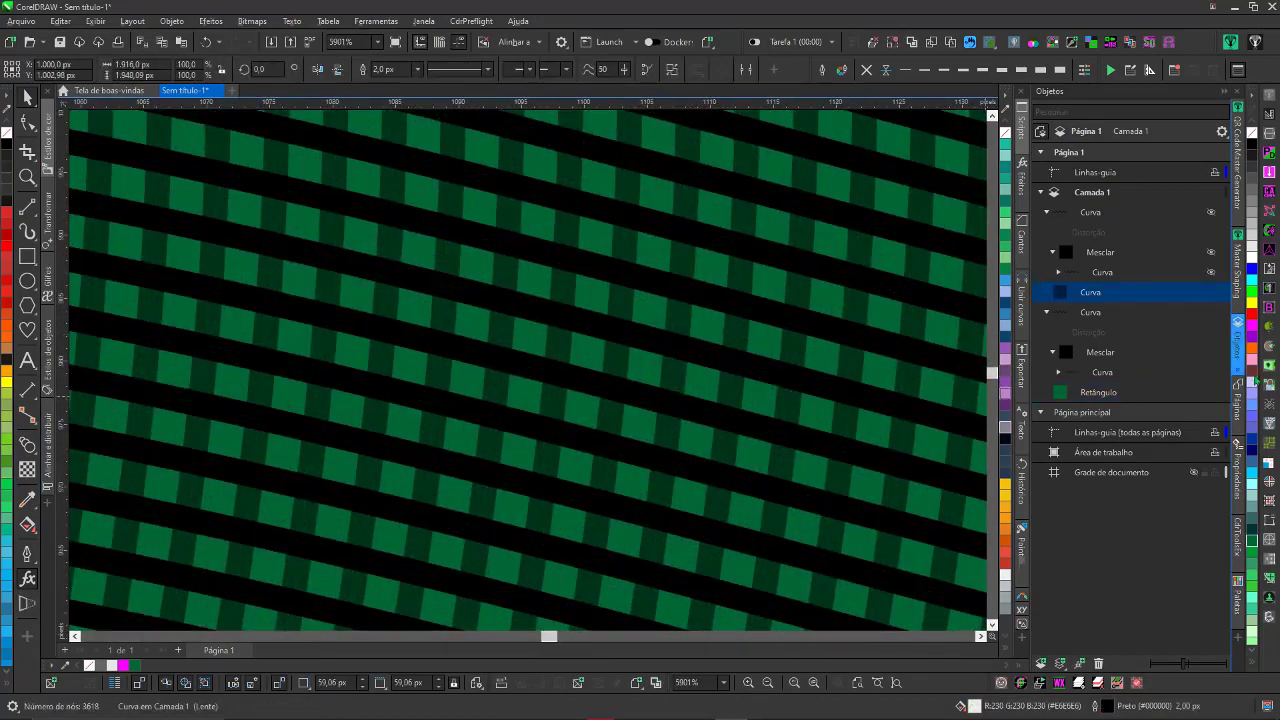
{"action": "left_click", "coordinate": [180, 69]}
{"action": "left_click", "coordinate": [175, 214]}
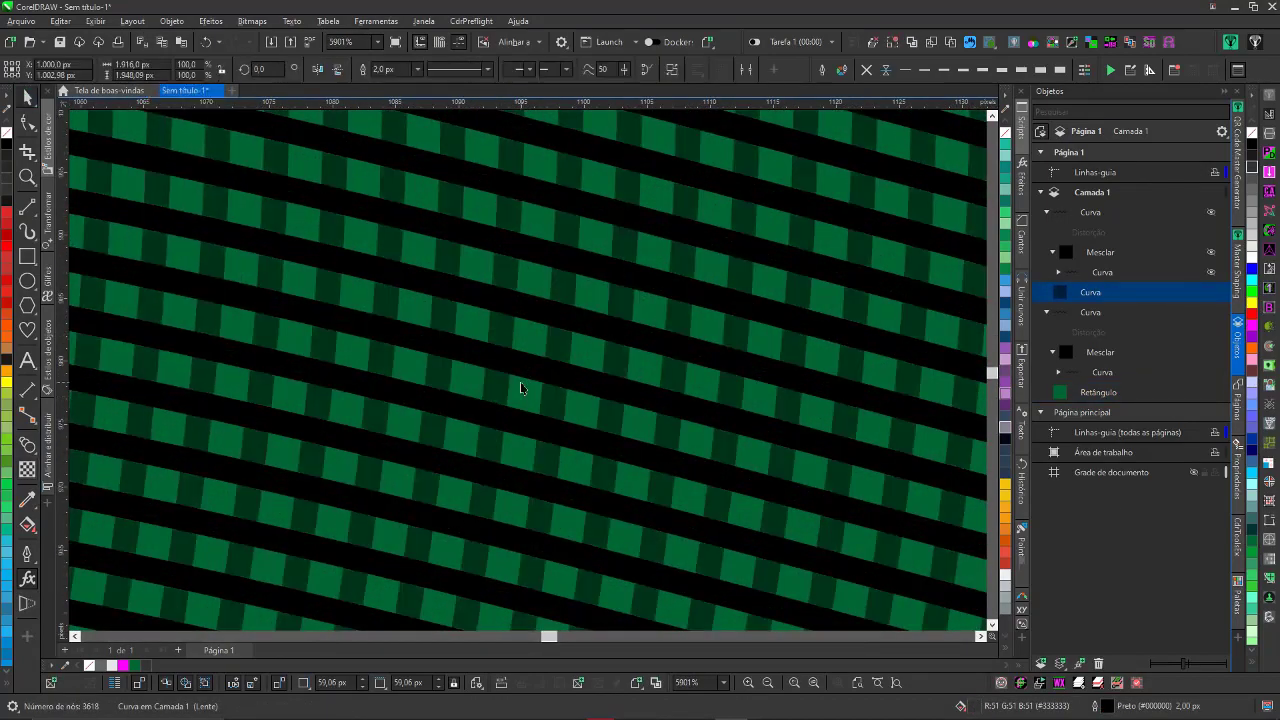
{"action": "scroll", "coordinate": [532, 382], "scroll_direction": "down", "scroll_amount": 9}
Break the first blend apart into individual curves from the Objects docker.
{"action": "key", "text": "shift+F4"}
{"action": "right_click", "coordinate": [1100, 252]}
{"action": "left_click", "coordinate": [1128, 286]}
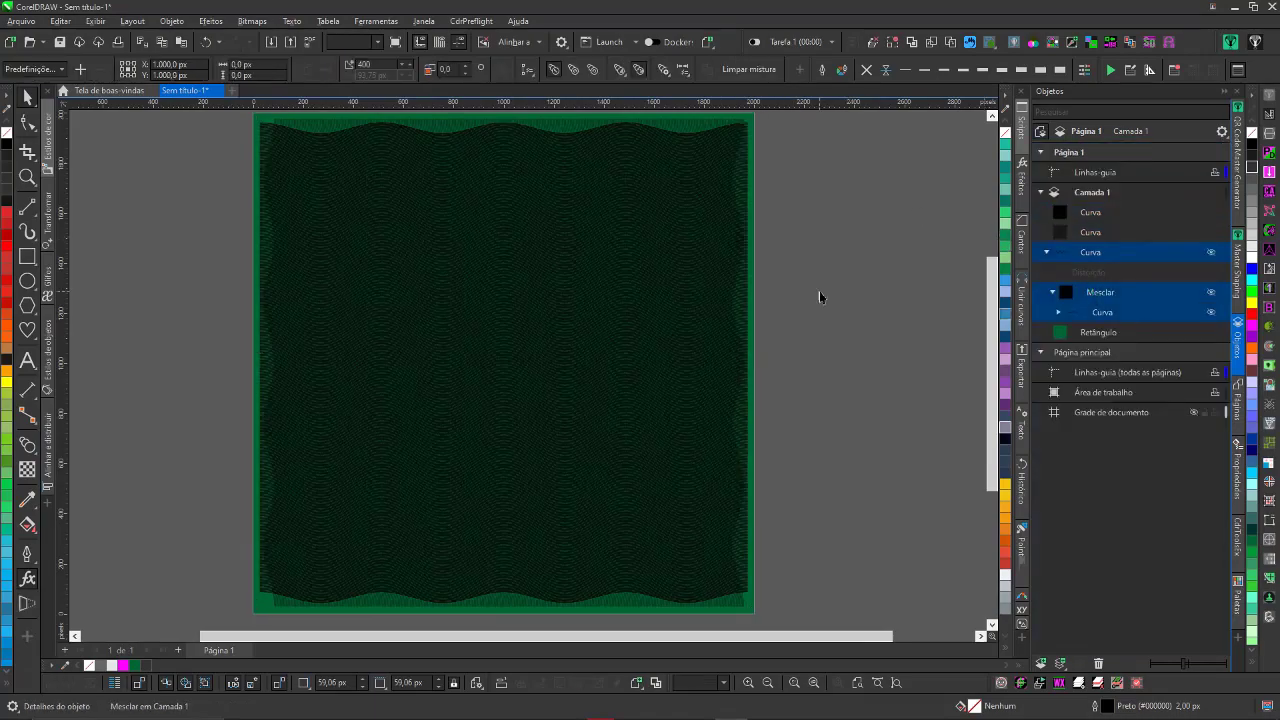
In the Objects docker, toggle curve visibility and select the top wave curve groups.
{"action": "scroll", "coordinate": [820, 294], "scroll_direction": "up", "scroll_amount": 9}
{"action": "left_click", "coordinate": [1150, 212]}
{"action": "left_click", "coordinate": [1210, 213]}
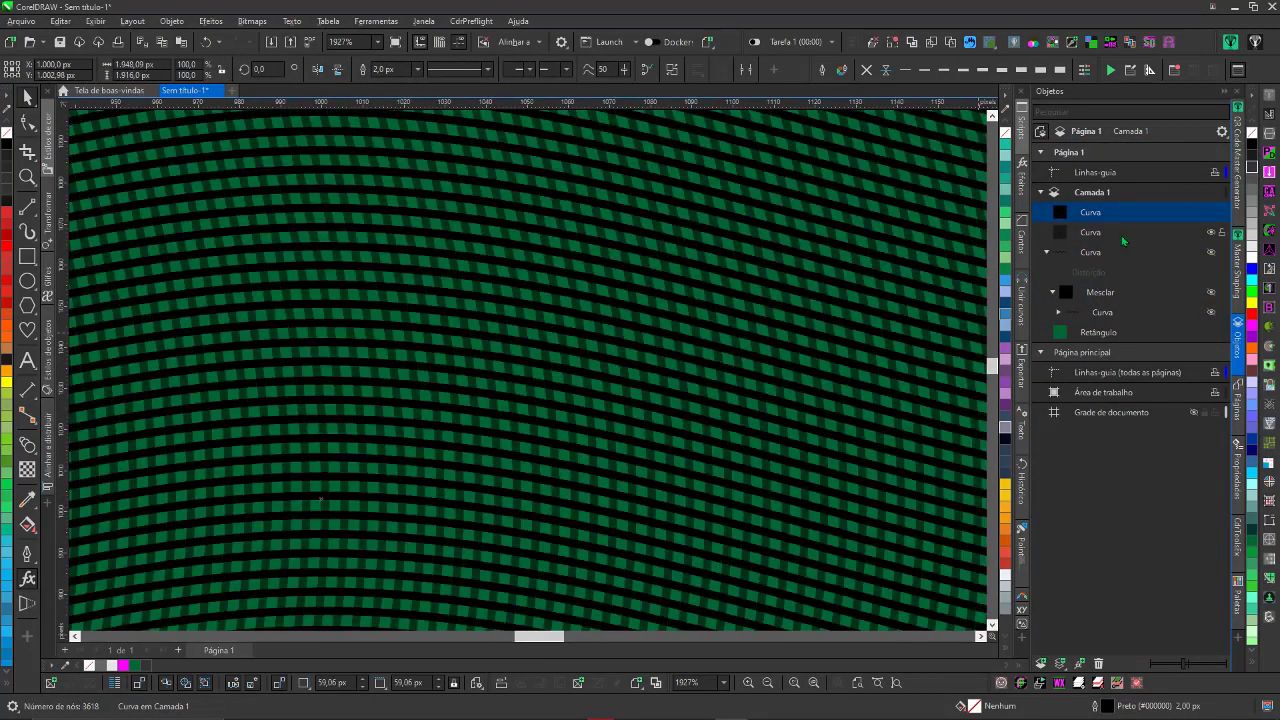
{"action": "left_click", "coordinate": [1088, 233], "text": "ctrl"}
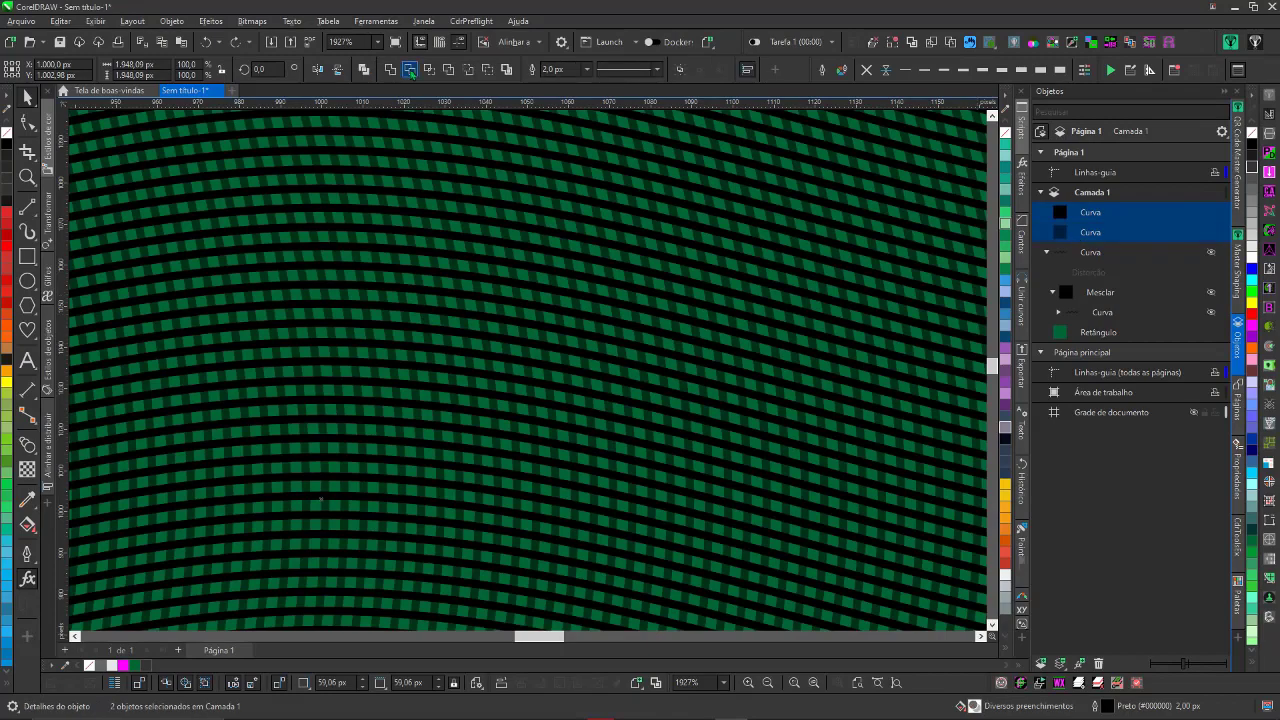
{"action": "scroll", "coordinate": [670, 288], "scroll_direction": "down", "scroll_amount": 3}
{"action": "left_click", "coordinate": [1088, 252]}
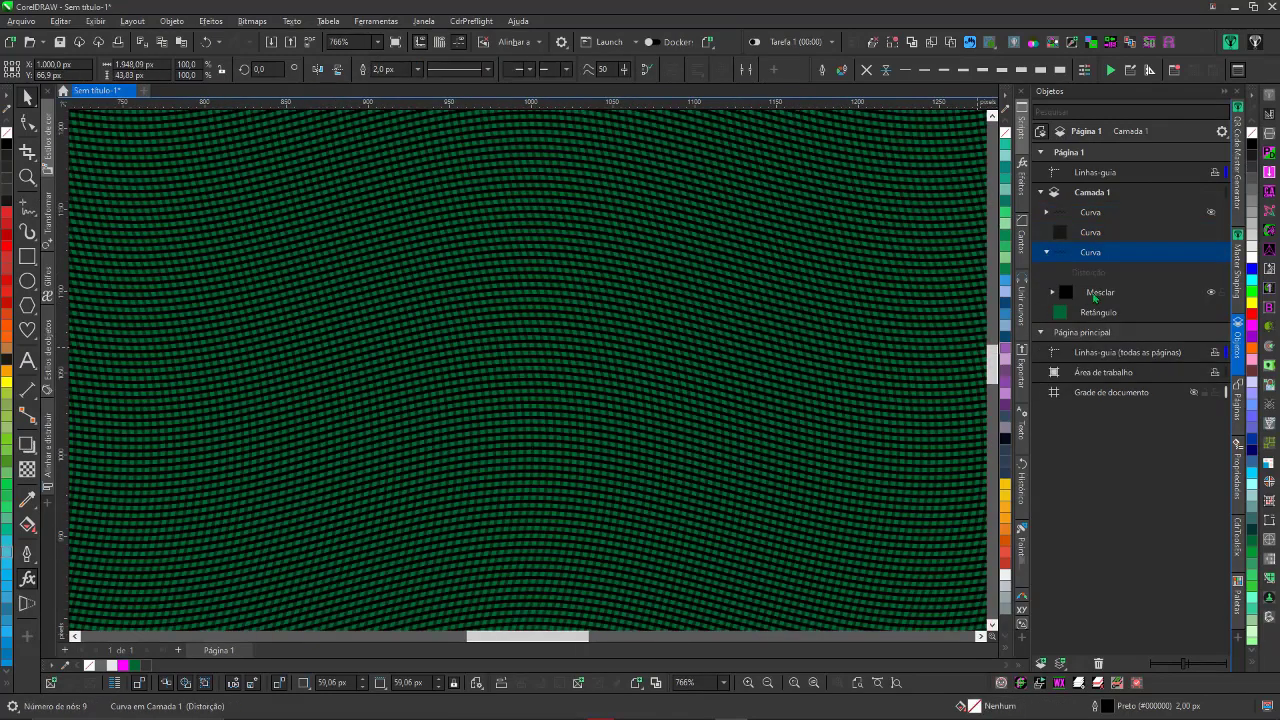
{"action": "scroll", "coordinate": [528, 368], "scroll_direction": "down", "scroll_amount": 3}
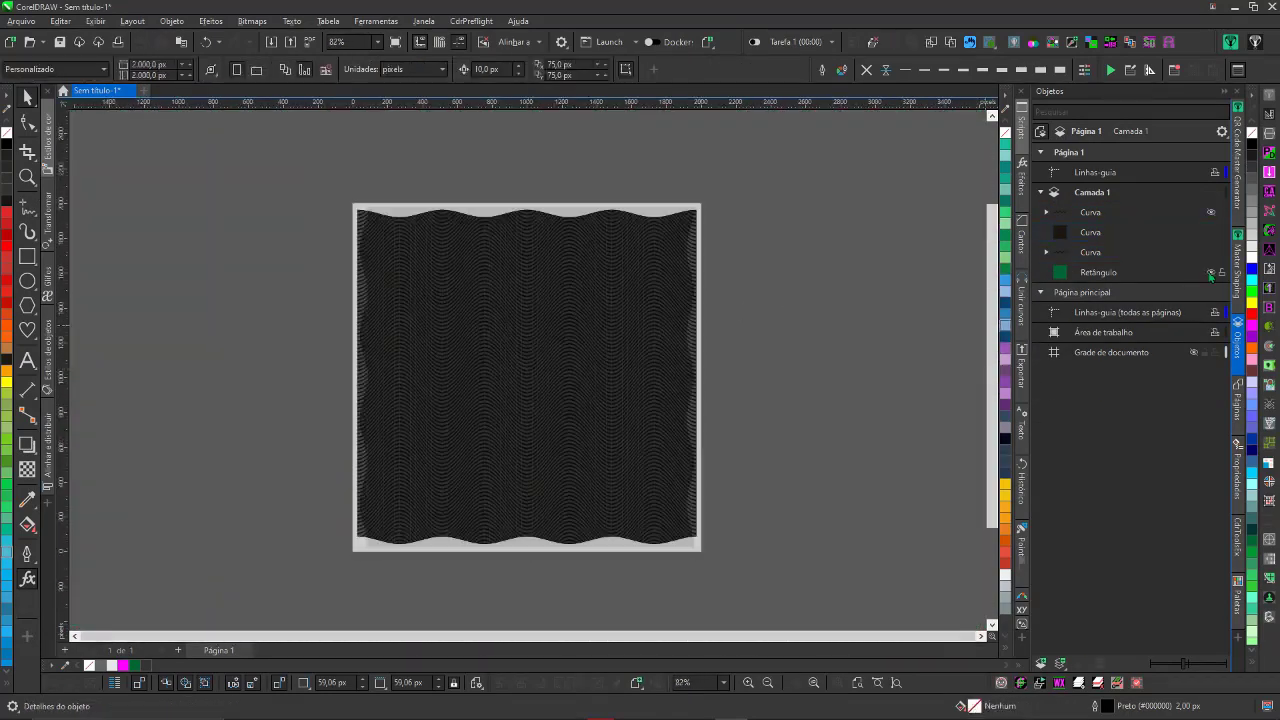
{"action": "scroll", "coordinate": [528, 370], "scroll_direction": "up", "scroll_amount": 6}
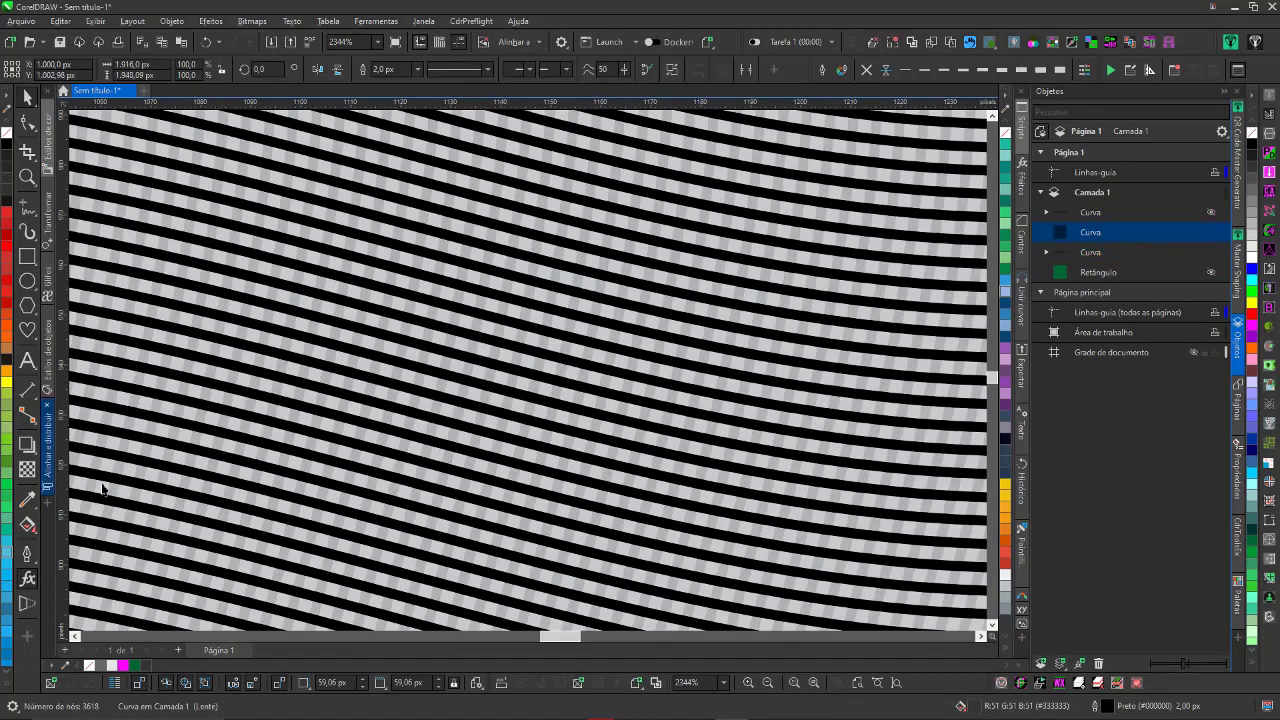
Give the selected curves Normal-mode grey transparency at 35.
{"action": "left_click", "coordinate": [180, 69]}
{"action": "left_click", "coordinate": [175, 86]}
{"action": "left_click", "coordinate": [306, 69]}
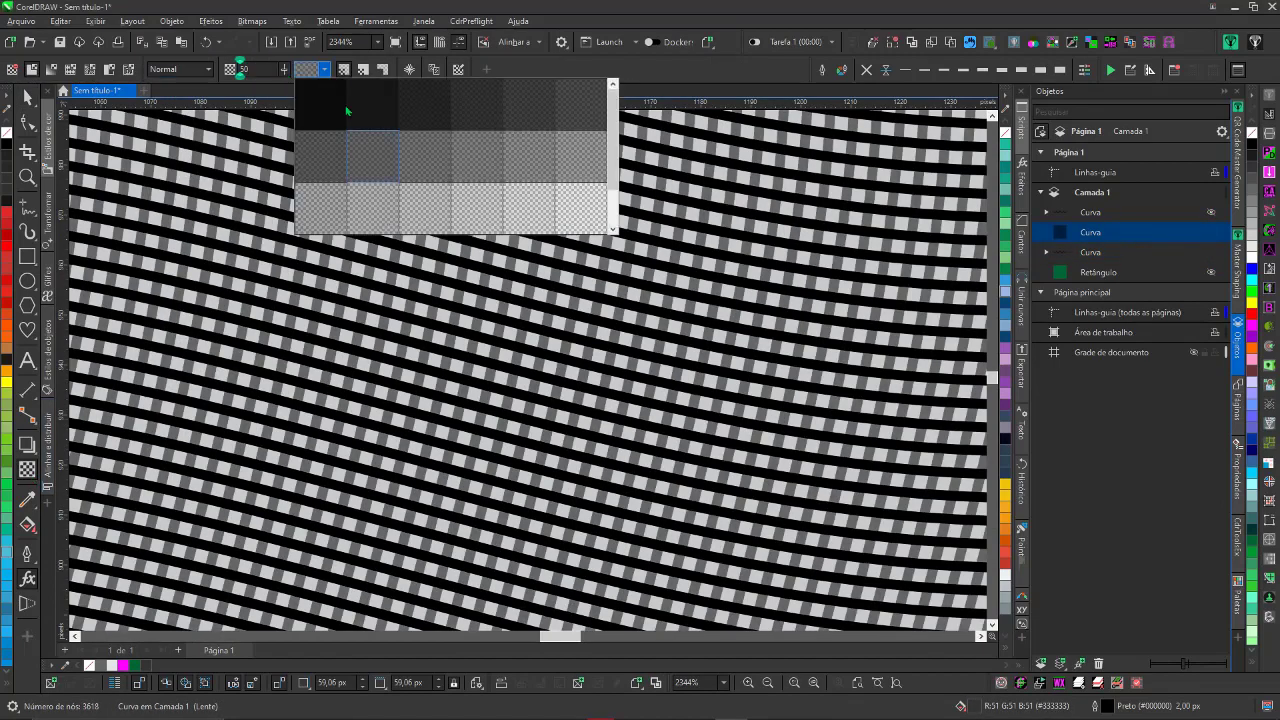
{"action": "left_click", "coordinate": [420, 150]}
{"action": "scroll", "coordinate": [543, 366], "scroll_direction": "down", "scroll_amount": 4}
{"action": "scroll", "coordinate": [543, 366], "scroll_direction": "down", "scroll_amount": 7}
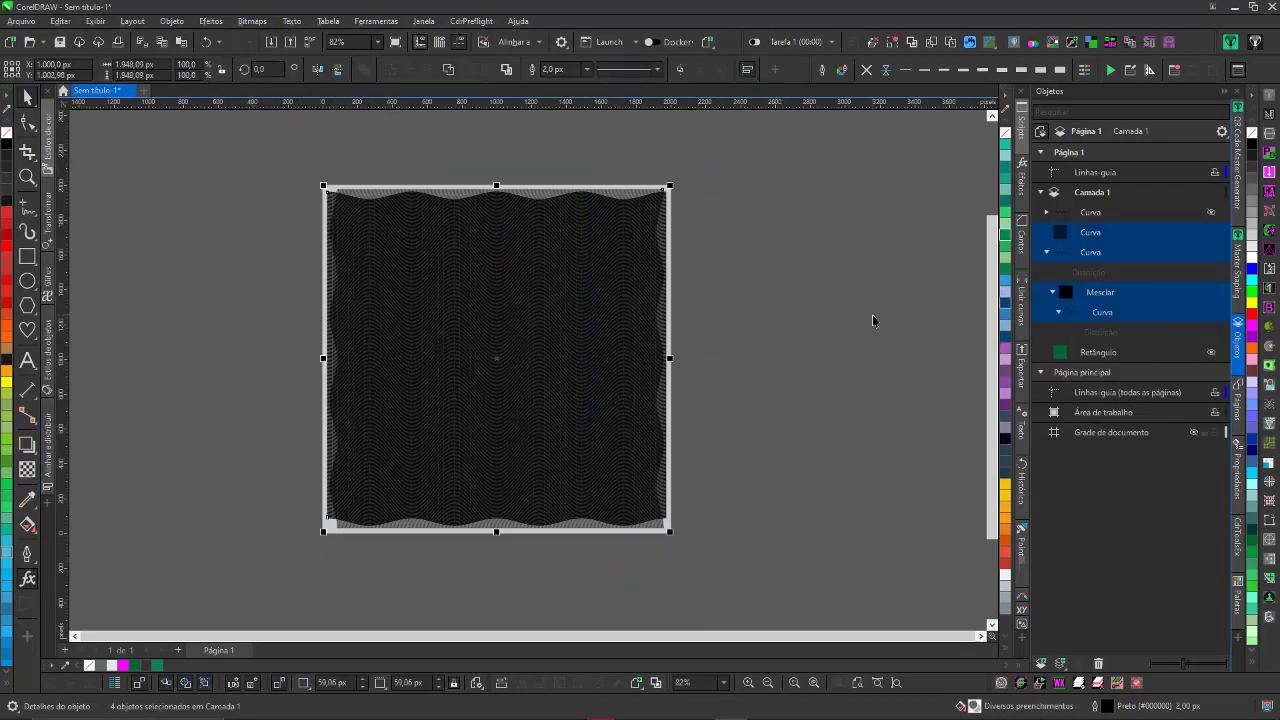
Group the wave pattern and convert it to a 300 dpi bitmap.
{"action": "key", "text": "ctrl+g"}
{"action": "key", "text": "ctrl+d"}
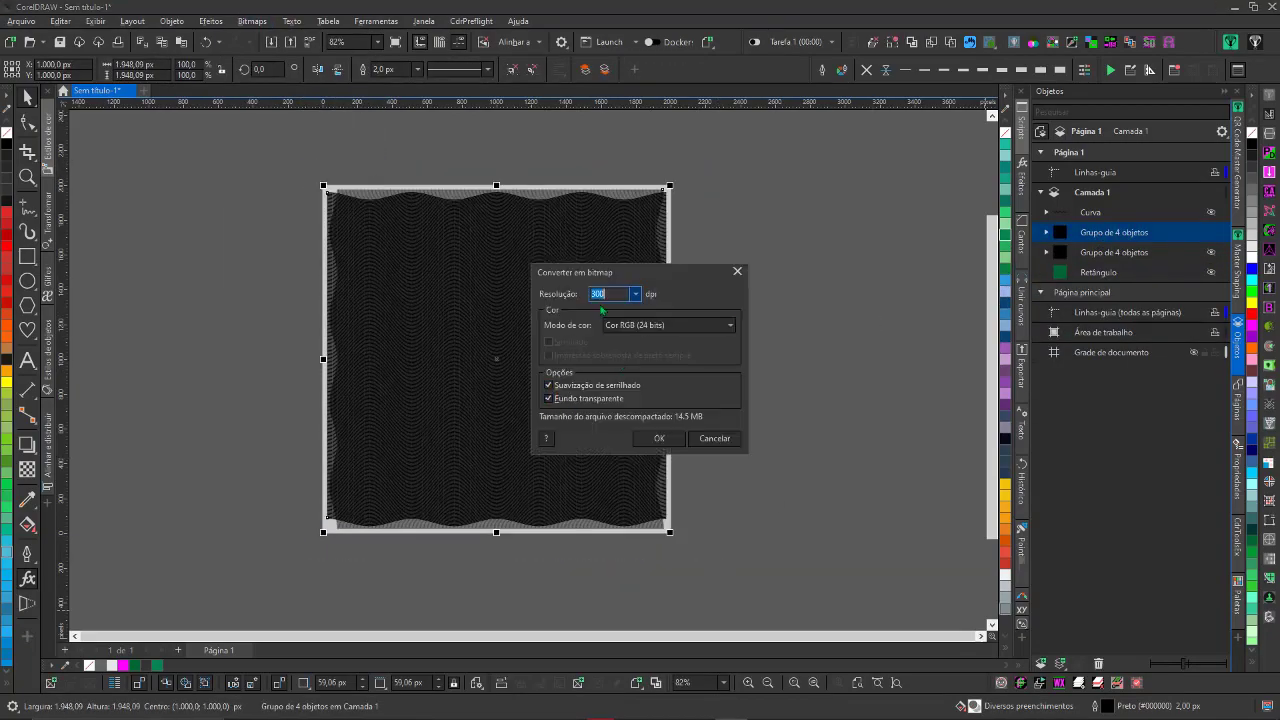
{"action": "left_click", "coordinate": [659, 438]}
{"action": "scroll", "coordinate": [527, 369], "scroll_direction": "up", "scroll_amount": 5}
{"action": "scroll", "coordinate": [527, 369], "scroll_direction": "down", "scroll_amount": 4}
Apply the Textura > Plástico bitmap effect to the pattern.
{"action": "left_click", "coordinate": [252, 21]}
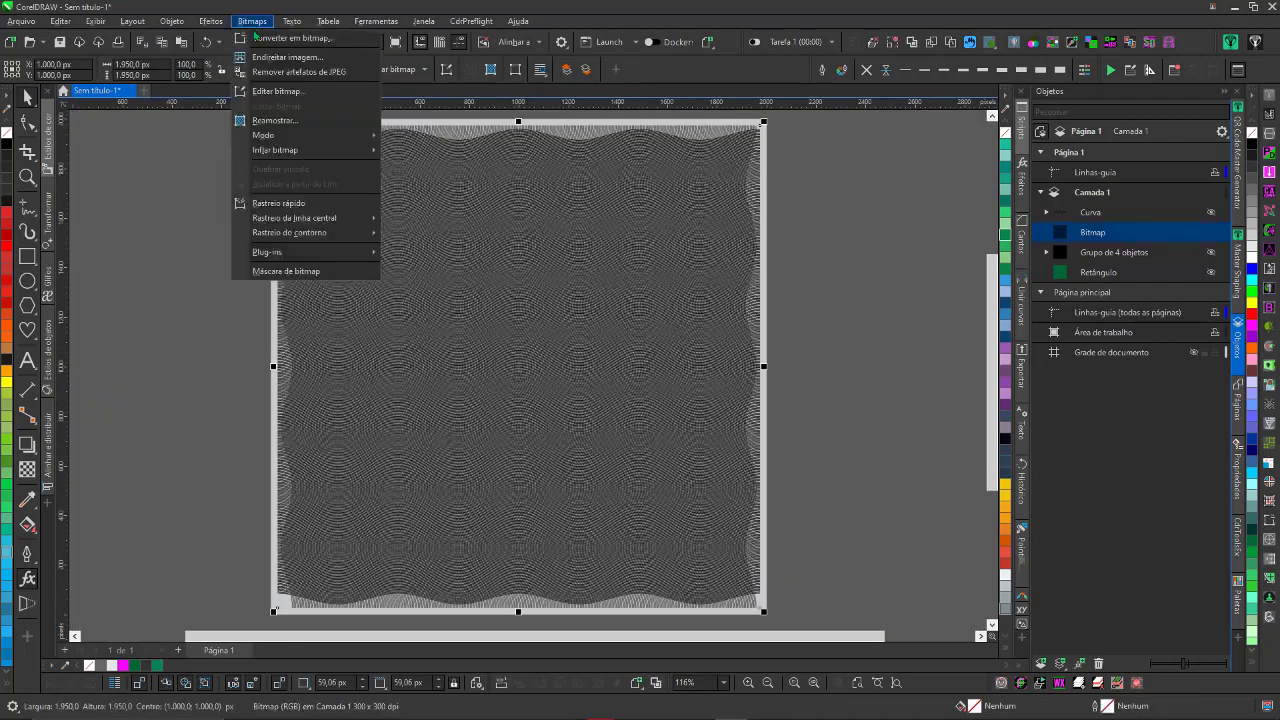
{"action": "left_click", "coordinate": [362, 337]}
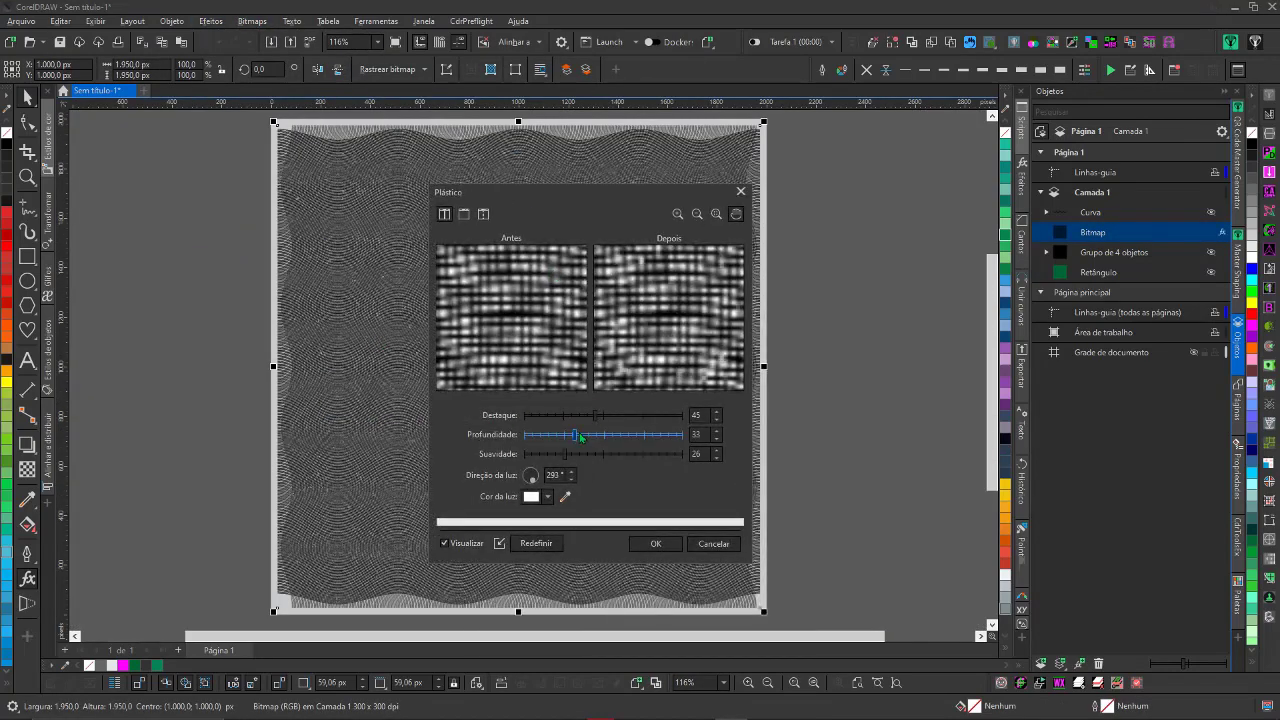
{"action": "scroll", "coordinate": [370, 290], "scroll_direction": "up", "scroll_amount": 3}
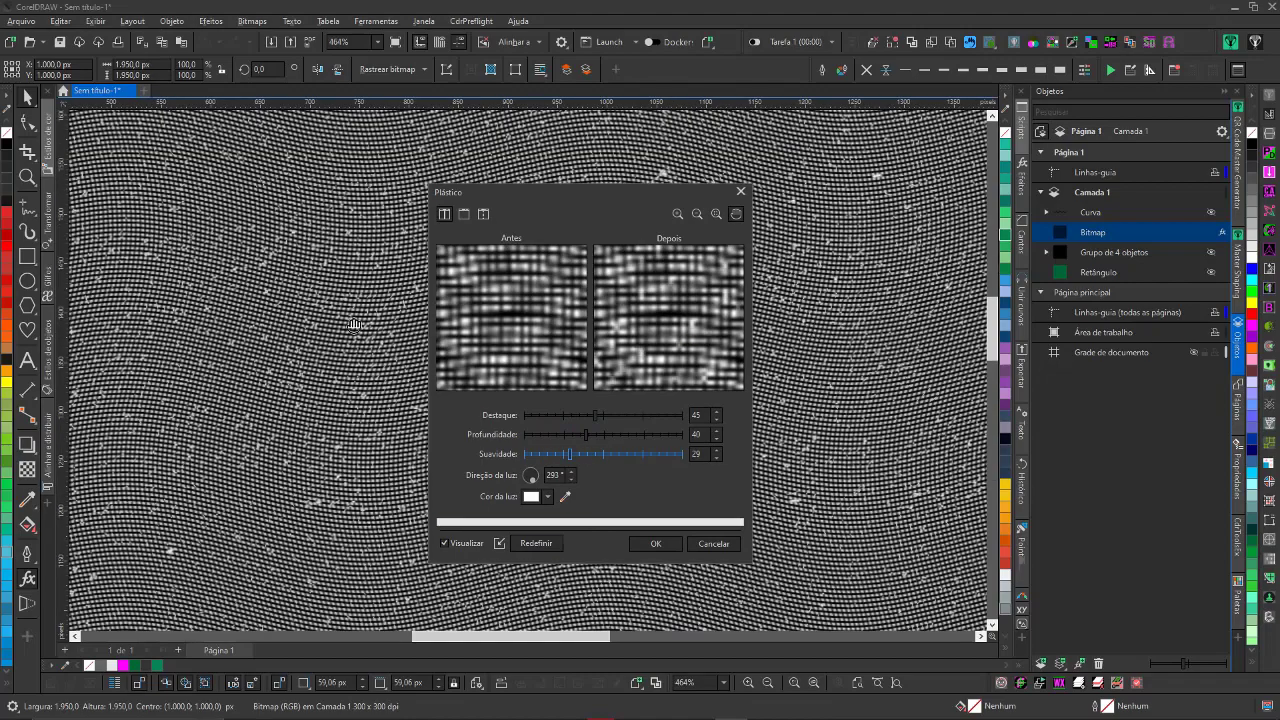
{"action": "left_click", "coordinate": [655, 543]}
{"action": "scroll", "coordinate": [822, 343], "scroll_direction": "down", "scroll_amount": 3}
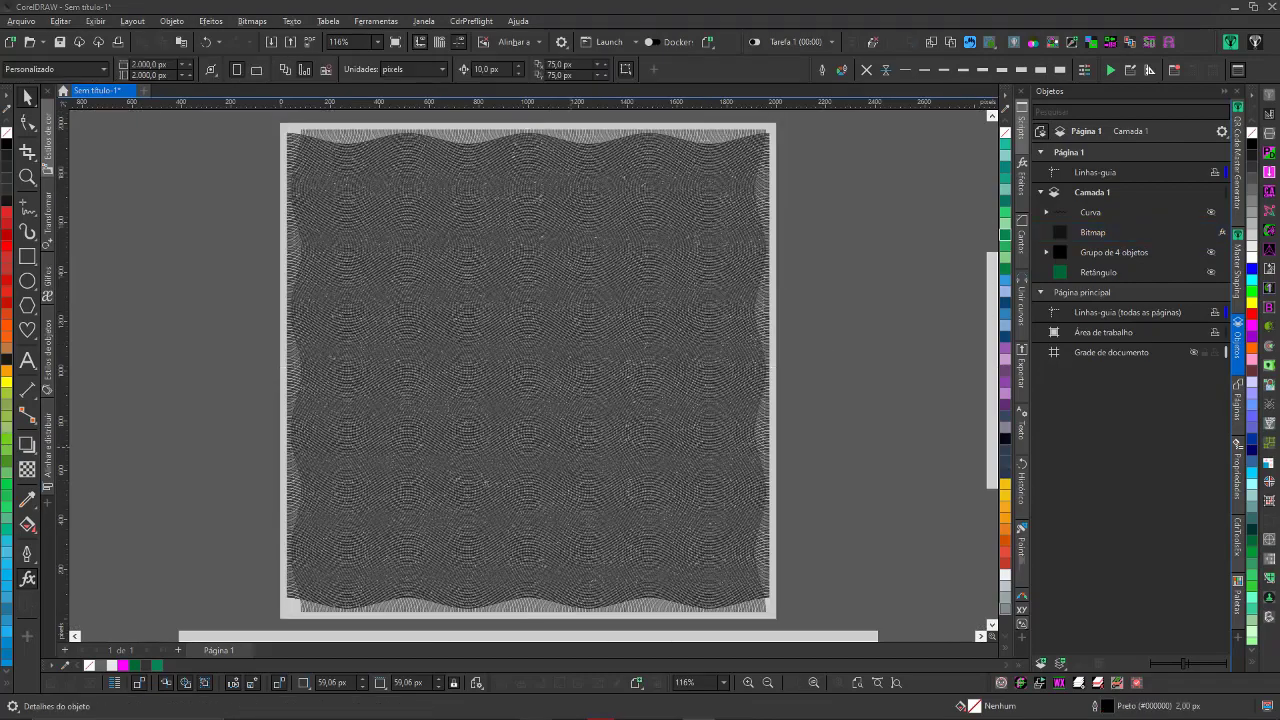
Paste the MEGA SALDÃO badge and bring the woven texture to the front.
{"action": "key", "text": "ctrl+v"}
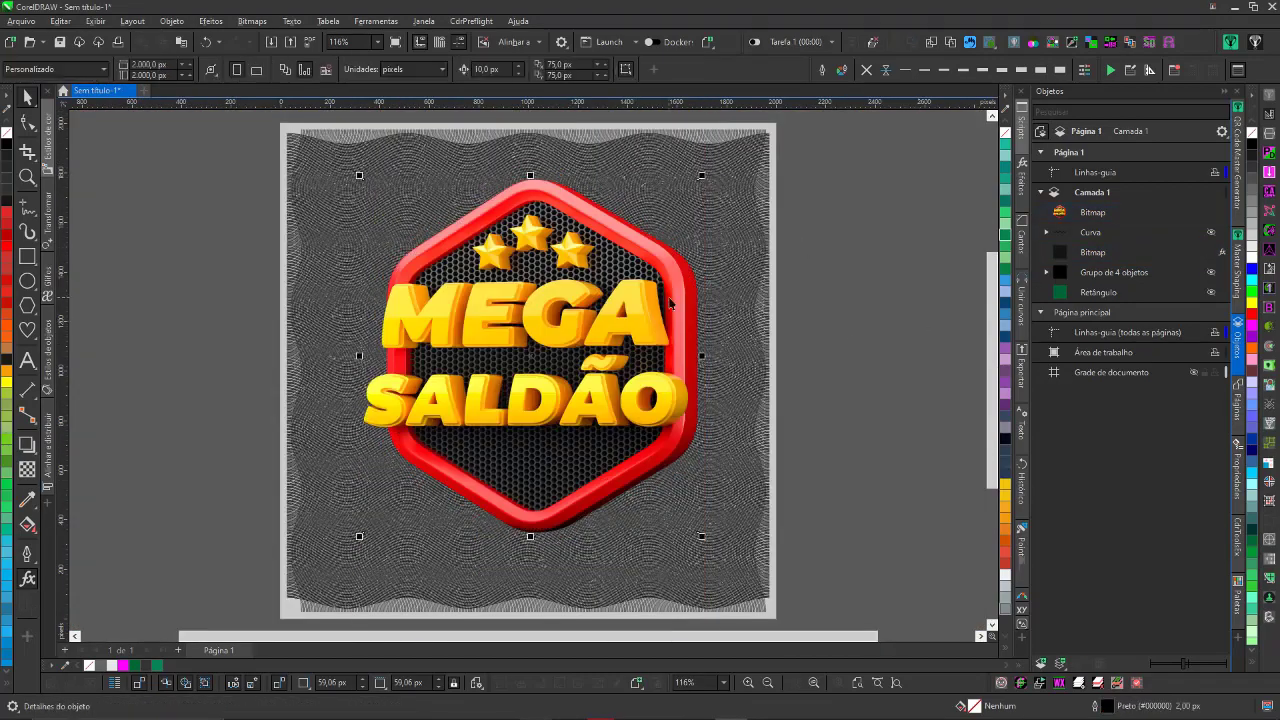
{"action": "key", "text": "ctrl+Home"}
{"action": "scroll", "coordinate": [789, 274], "scroll_direction": "up", "scroll_amount": 3}
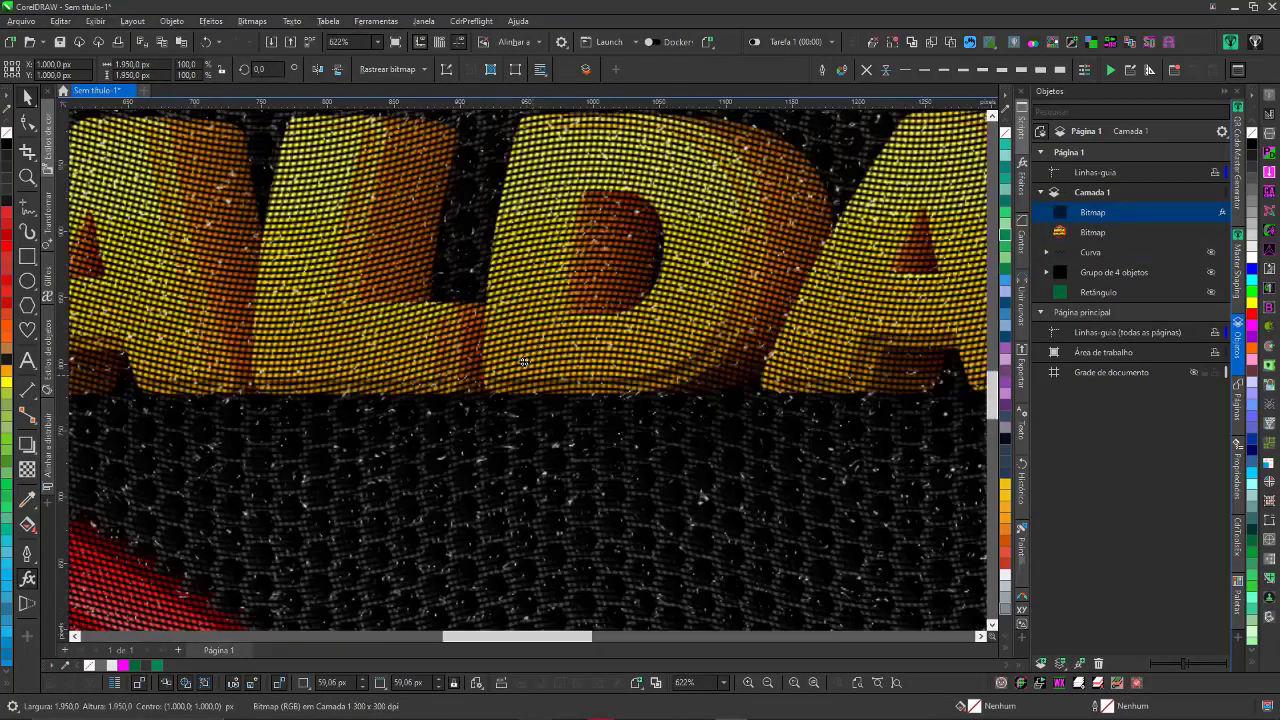
{"action": "scroll", "coordinate": [508, 380], "scroll_direction": "down", "scroll_amount": 2}
Blend the texture over the badge with Sobrepor transparency merge mode.
{"action": "left_click", "coordinate": [27, 470]}
{"action": "left_click", "coordinate": [180, 69]}
{"action": "left_click", "coordinate": [177, 342]}
{"action": "scroll", "coordinate": [723, 536], "scroll_direction": "up", "scroll_amount": 3}
{"action": "scroll", "coordinate": [537, 380], "scroll_direction": "down", "scroll_amount": 5}
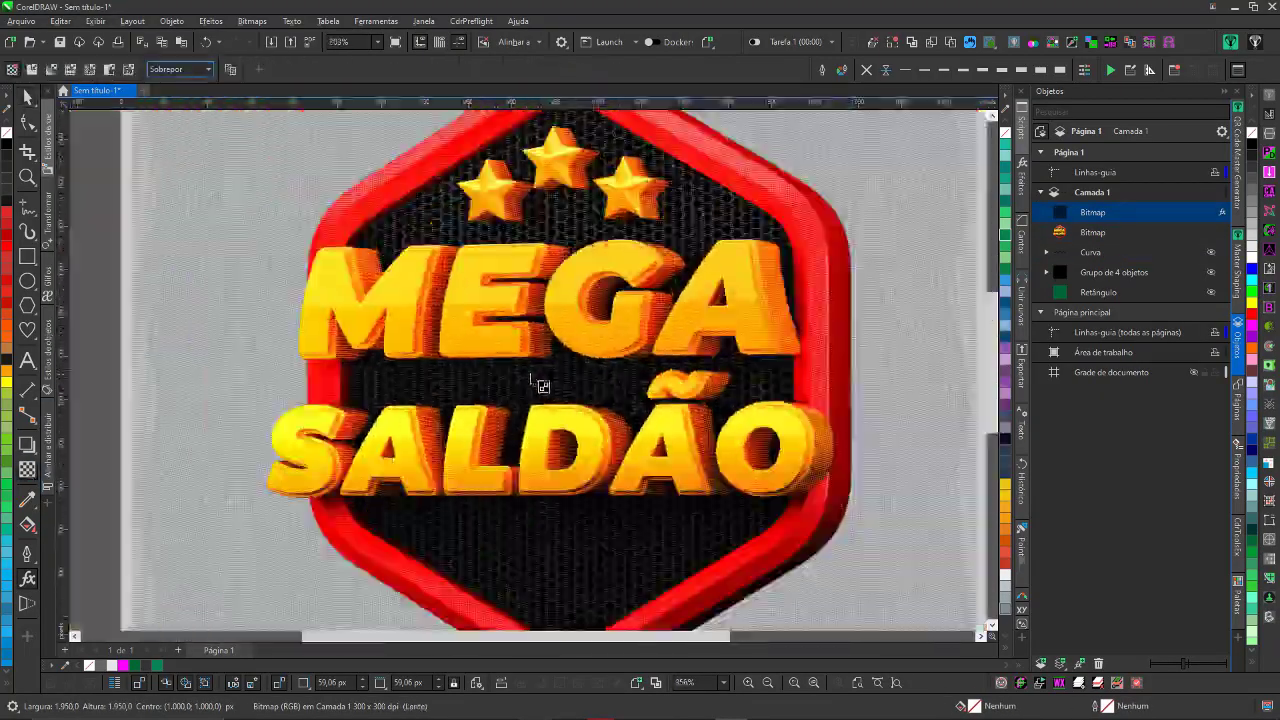
{"action": "key", "text": "space"}
{"action": "scroll", "coordinate": [536, 415], "scroll_direction": "up", "scroll_amount": 3}
{"action": "key", "text": "F4"}
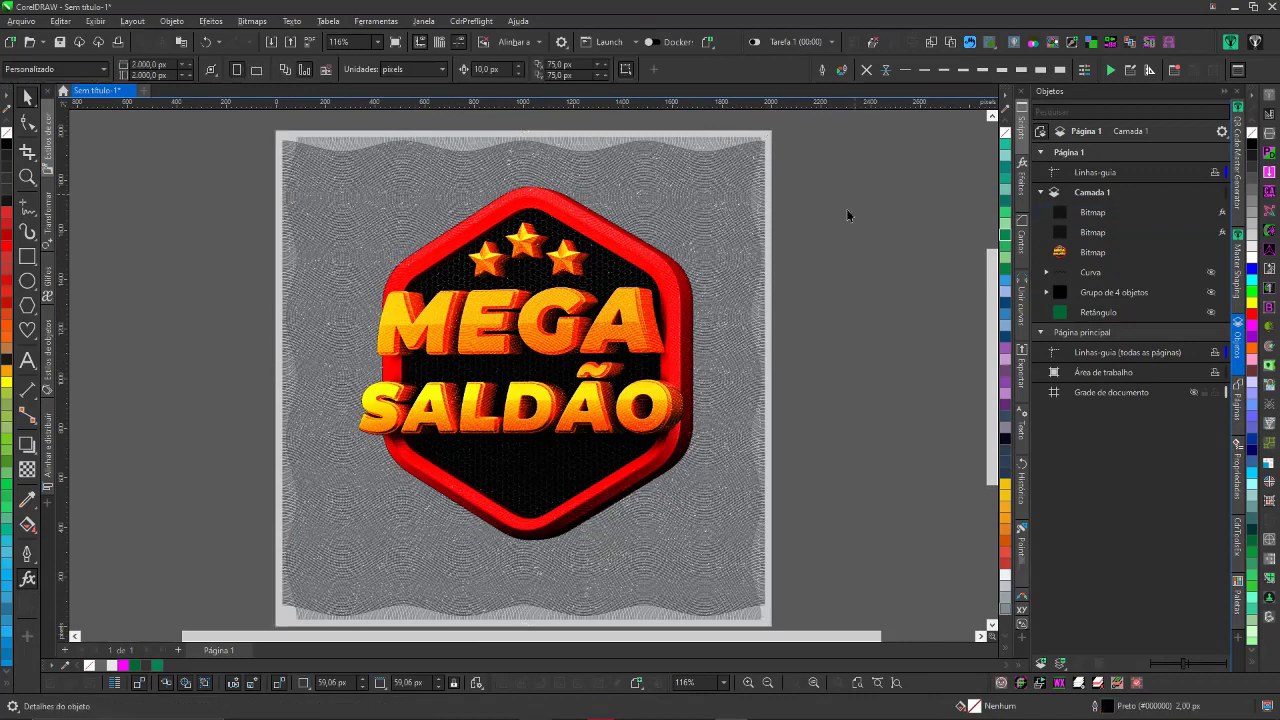
Try the Equilibrar cores adjustment on the textured bitmap, checking the midtones.
{"action": "left_click", "coordinate": [560, 270]}
{"action": "left_click", "coordinate": [210, 21]}
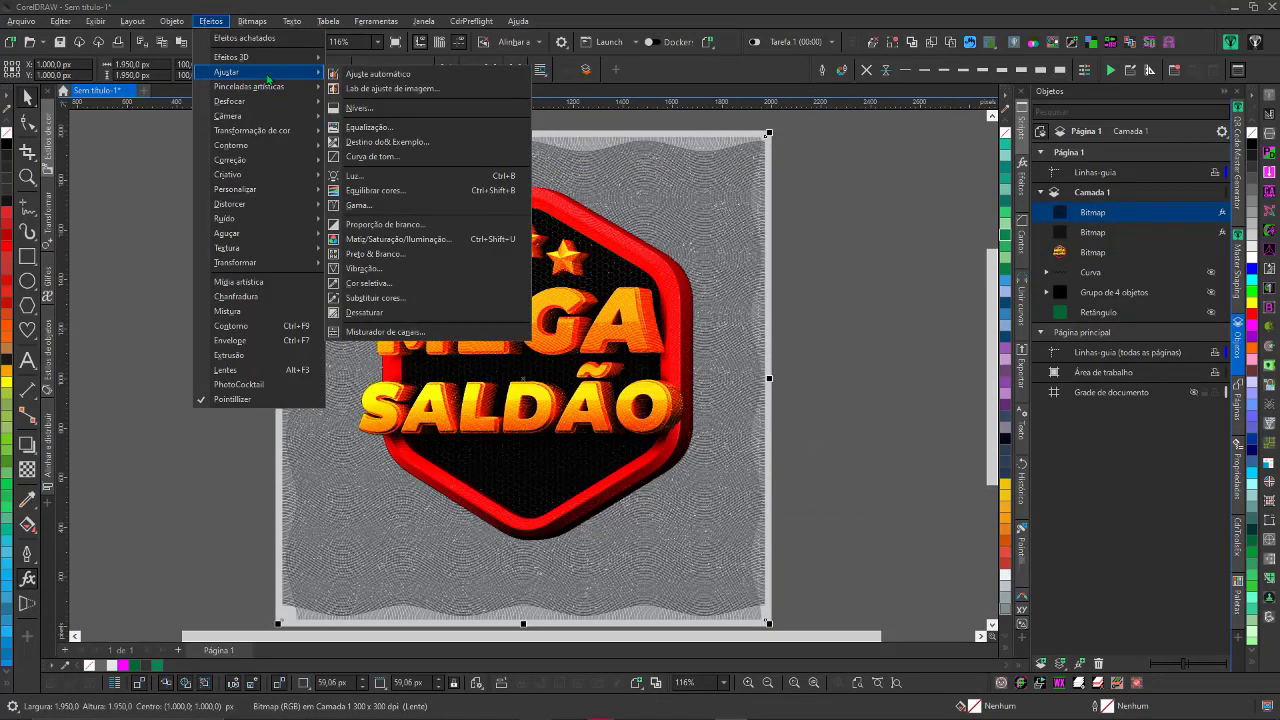
{"action": "left_click", "coordinate": [372, 190]}
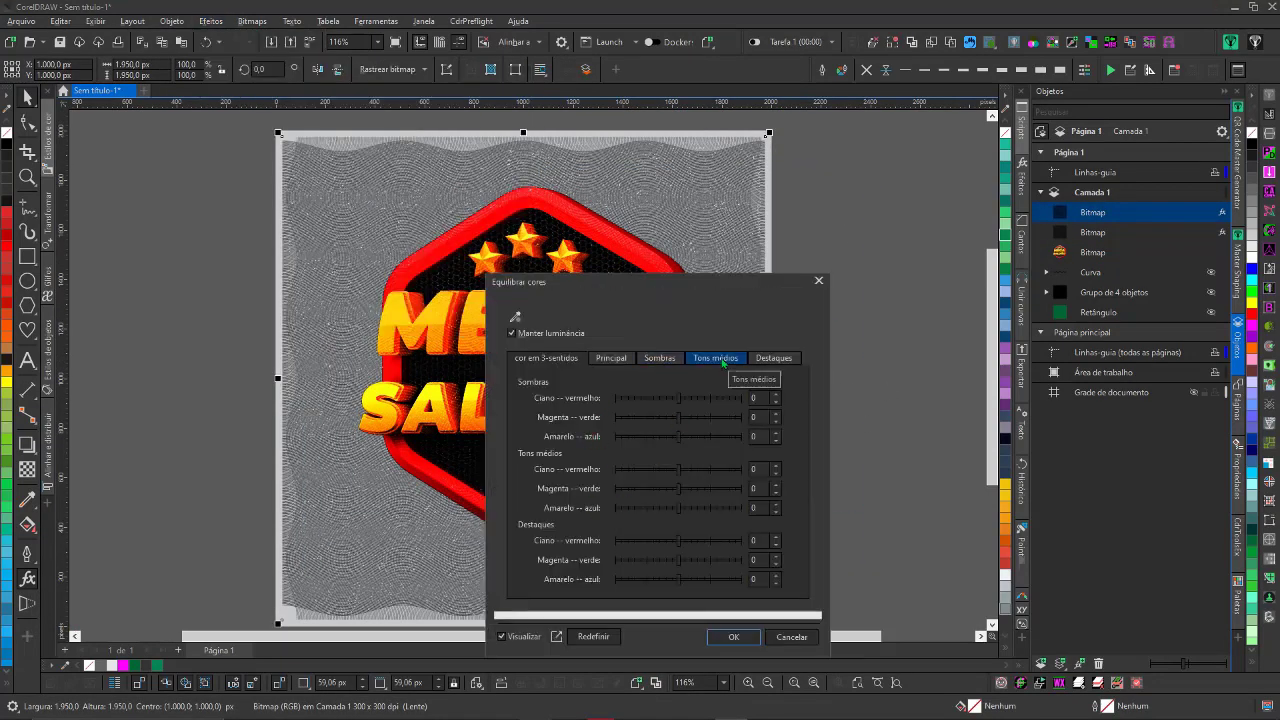
{"action": "left_click", "coordinate": [716, 358]}
{"action": "key", "text": "Return"}
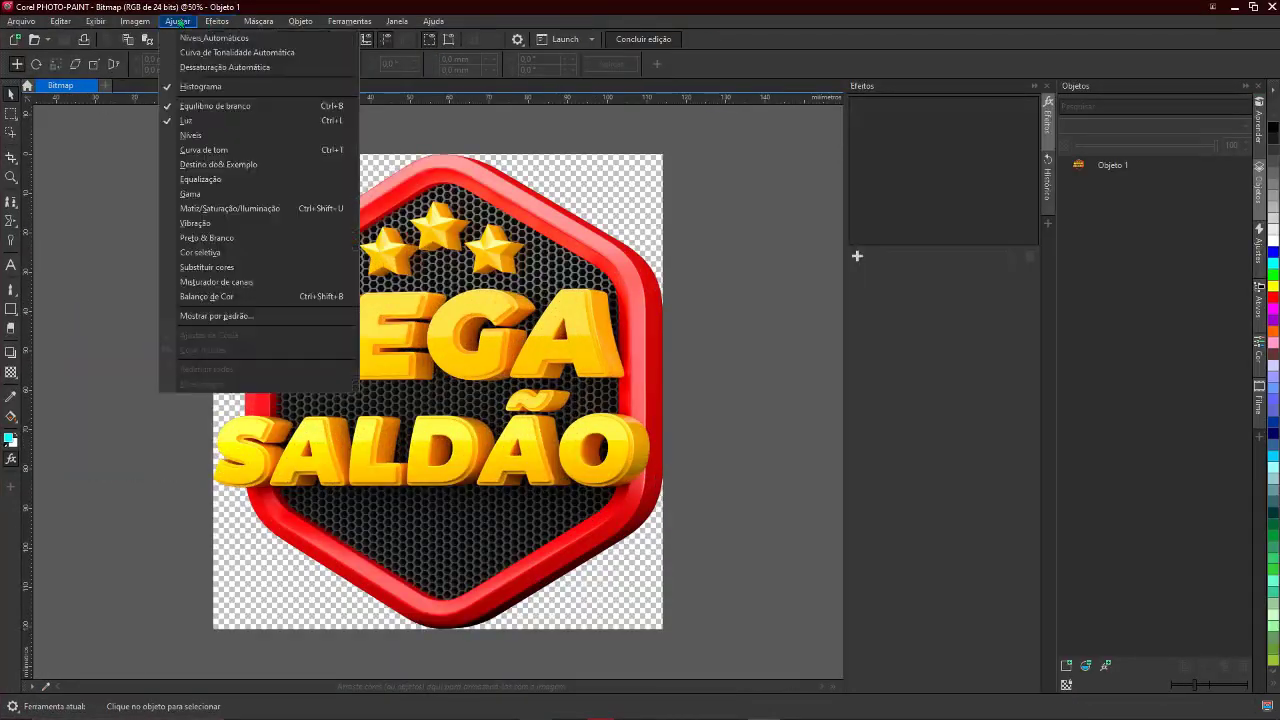
Set light intensity to 28 and shift the red channel's hue to pink.
{"action": "left_click", "coordinate": [222, 208]}
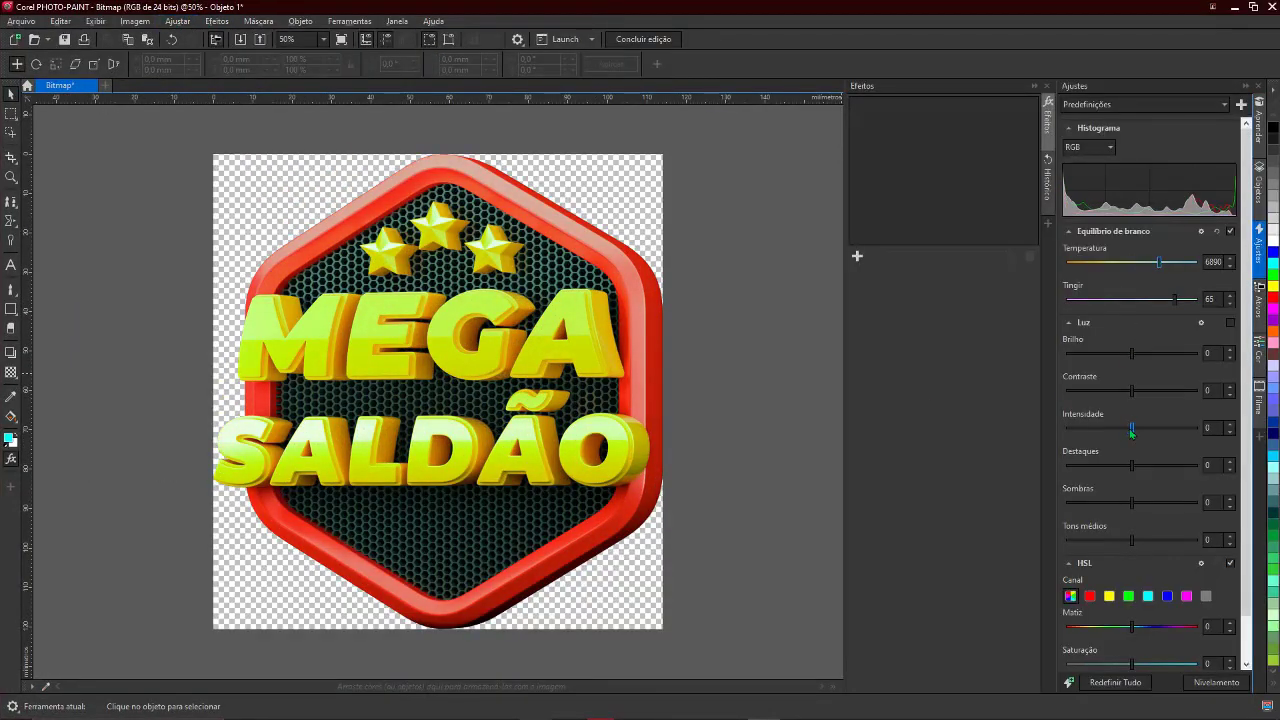
{"action": "left_click_drag", "start_coordinate": [1132, 428], "coordinate": [1150, 428]}
{"action": "scroll", "coordinate": [1150, 430], "scroll_direction": "down", "scroll_amount": 1}
{"action": "left_click", "coordinate": [1089, 548]}
{"action": "mouse_move", "coordinate": [1131, 579]}
{"action": "left_mouse_down"}
{"action": "mouse_move", "coordinate": [1094, 579]}
{"action": "mouse_move", "coordinate": [1160, 616]}
{"action": "mouse_move", "coordinate": [1119, 653]}
{"action": "mouse_move", "coordinate": [1147, 653]}
{"action": "left_mouse_up"}
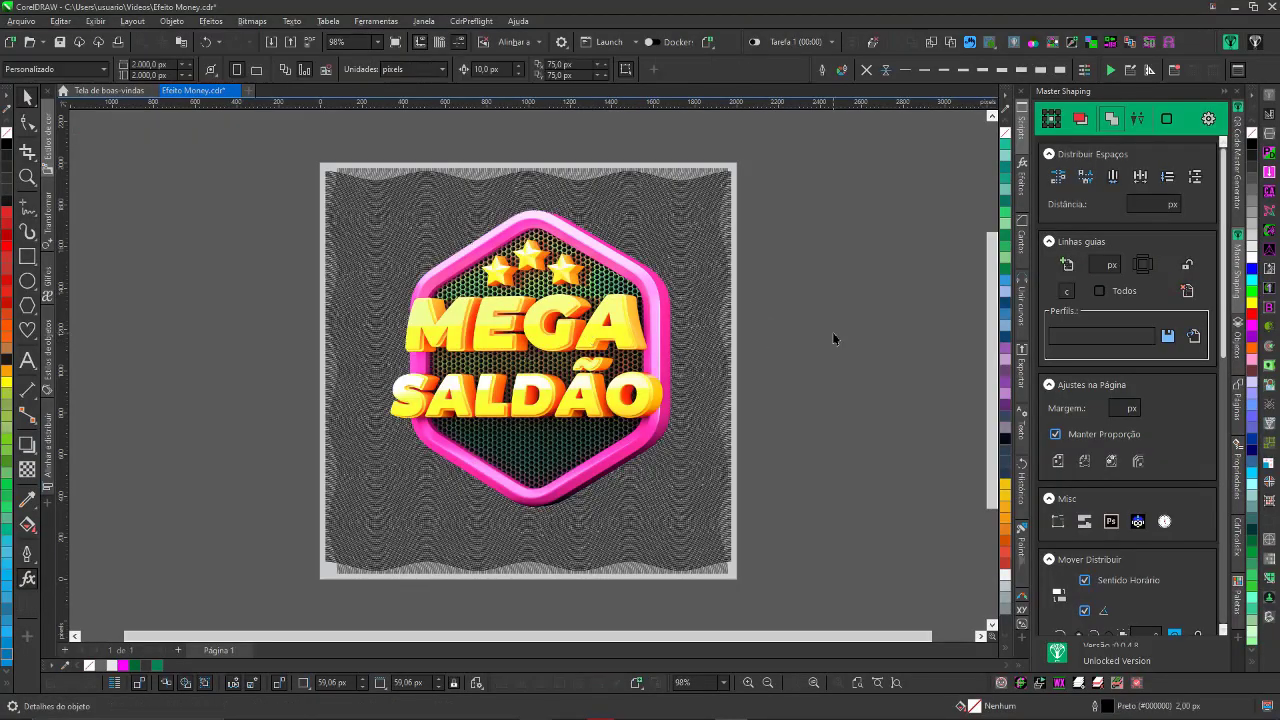
Cut the woven pattern bitmap so it can be PowerClipped inside the badge.
{"action": "left_click", "coordinate": [690, 312]}
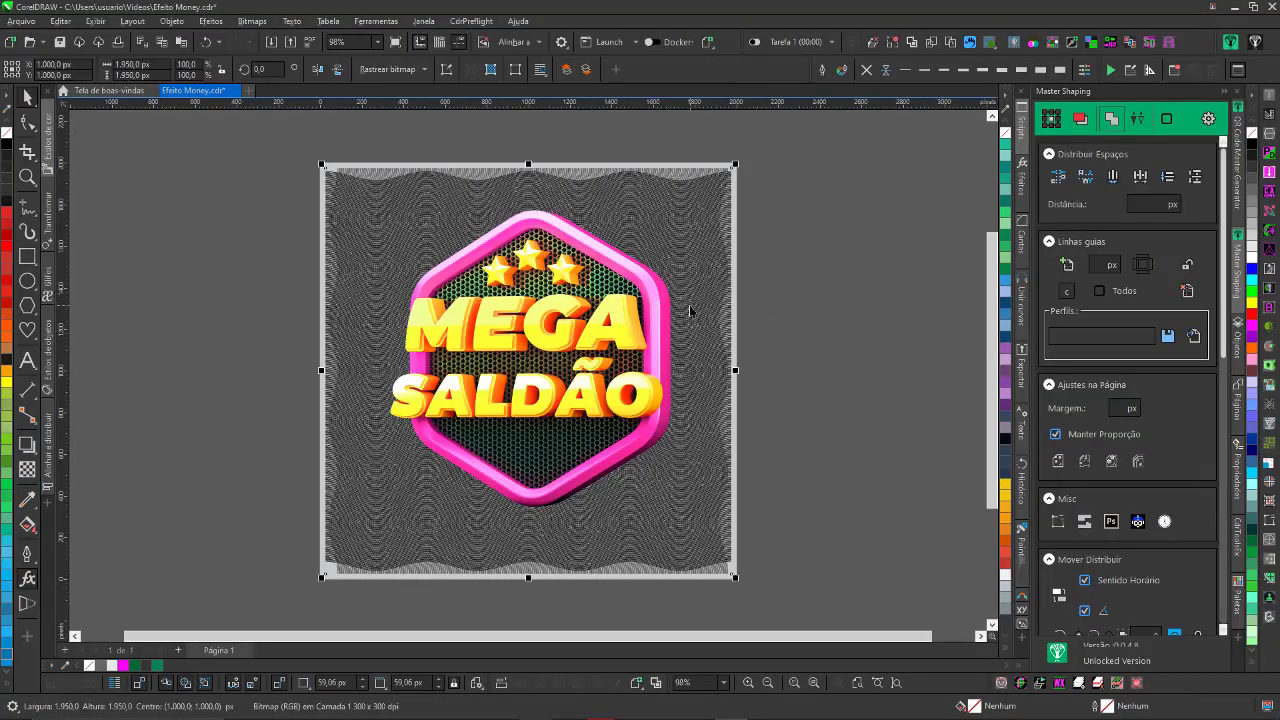
{"action": "key", "text": "Delete"}
{"action": "scroll", "coordinate": [535, 355], "scroll_direction": "up", "scroll_amount": 5}
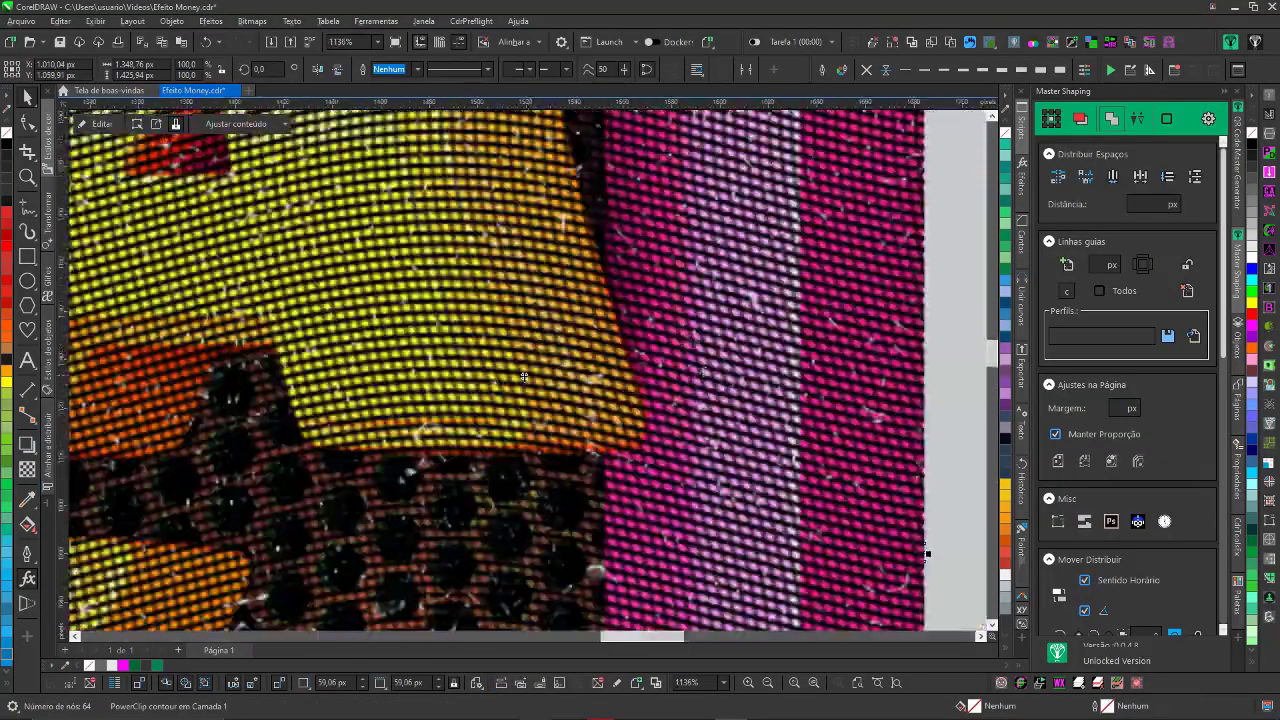
{"action": "scroll", "coordinate": [535, 355], "scroll_direction": "down", "scroll_amount": 3}
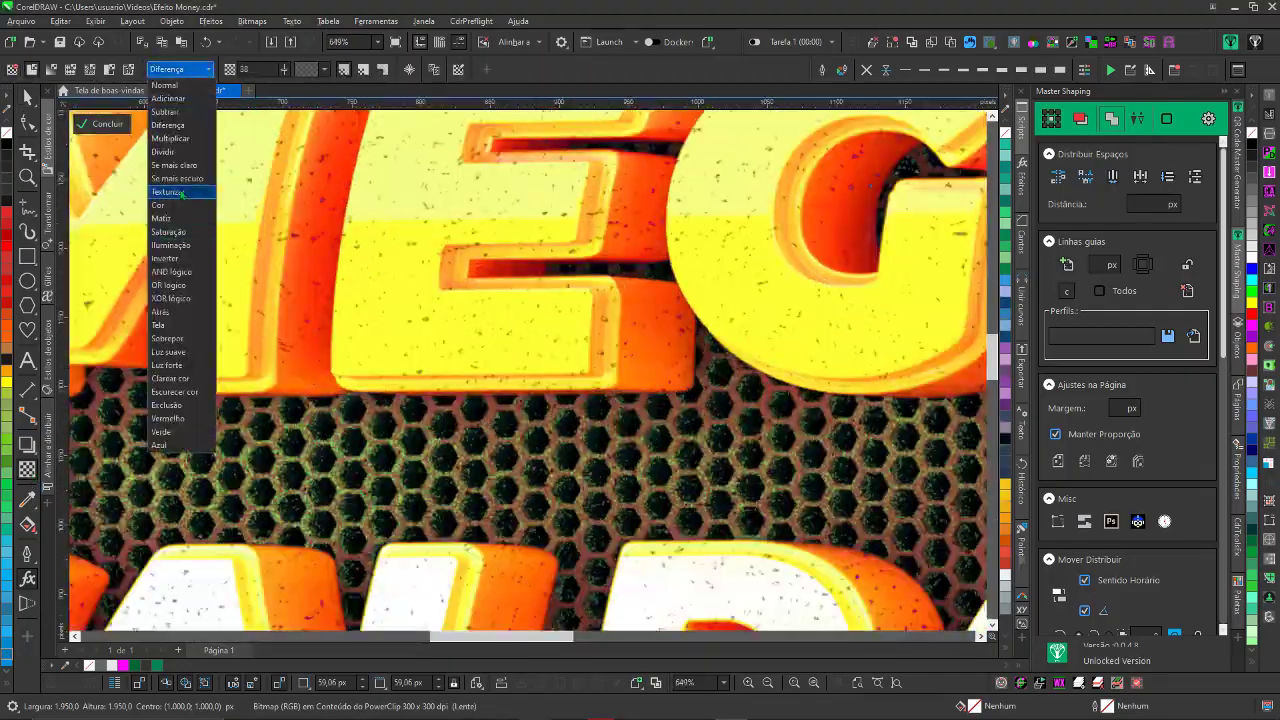
Set the clipped texture's merge mode to Textura and fill the background dark magenta.
{"action": "left_click", "coordinate": [181, 192]}
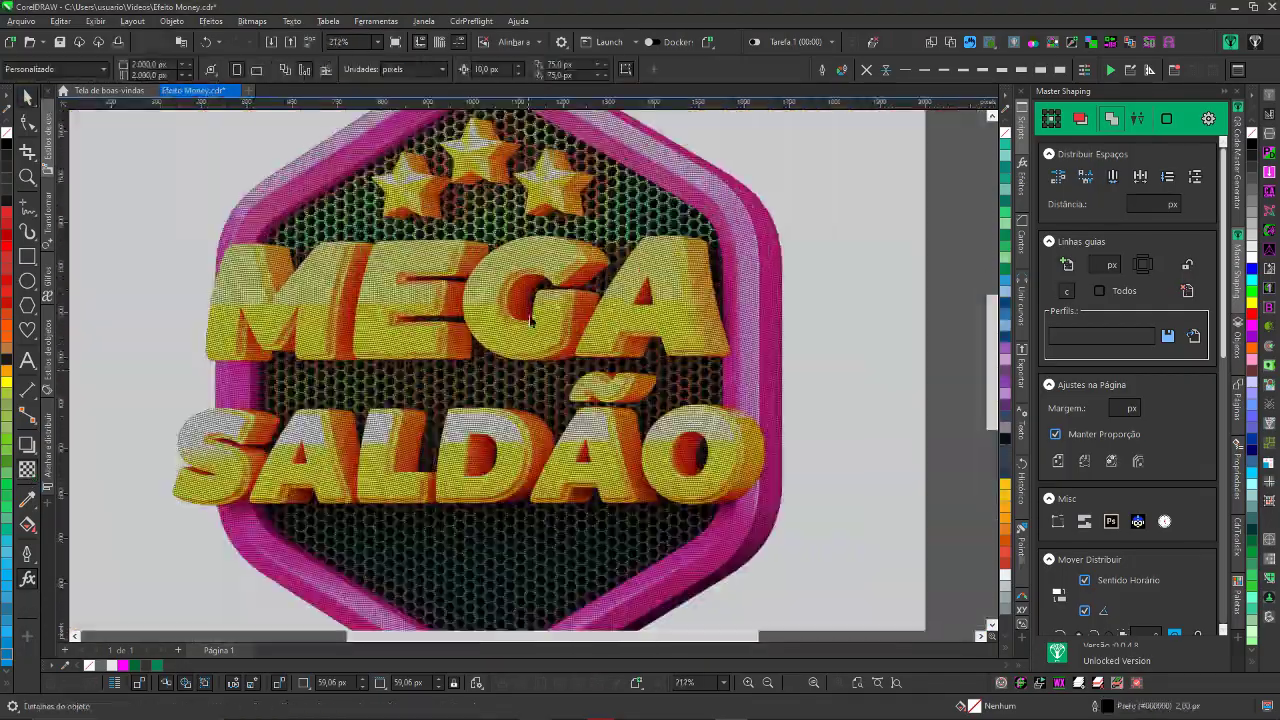
{"action": "scroll", "coordinate": [531, 320], "scroll_direction": "down", "scroll_amount": 2}
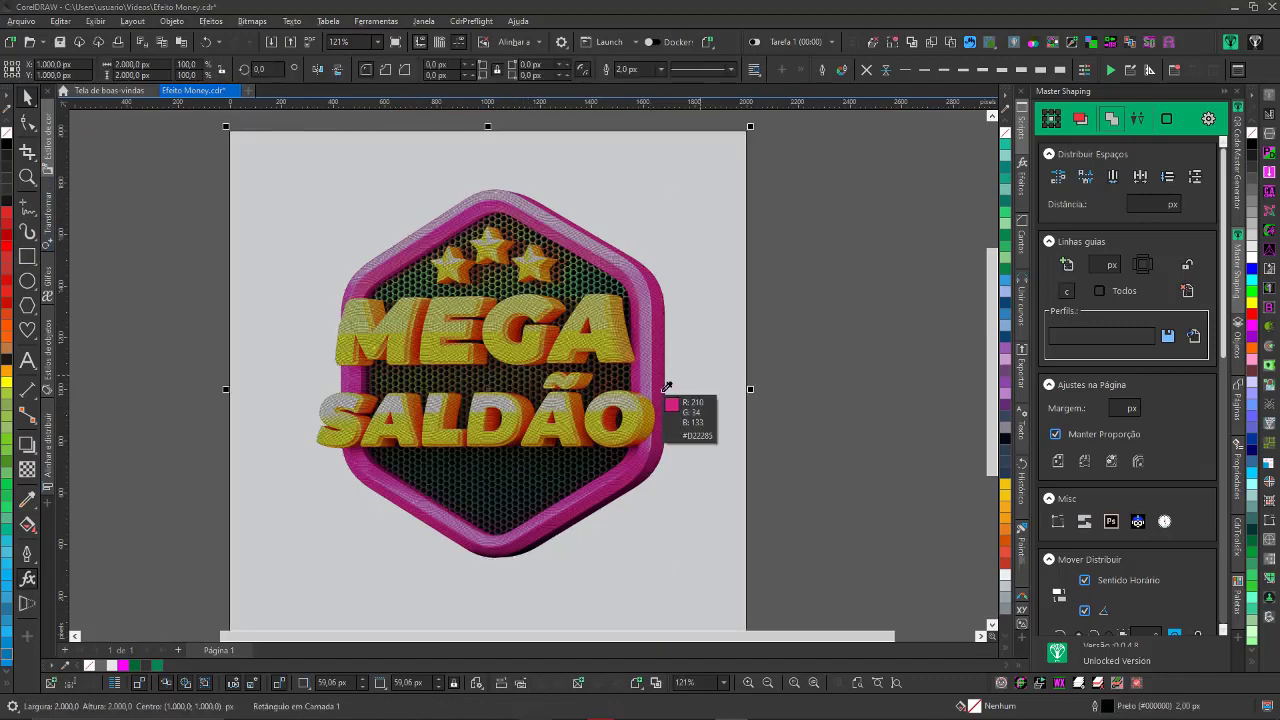
{"action": "left_click", "coordinate": [829, 376]}
Edit the badge's PowerClip contents, then bring the dollar-bill image behind the page.
{"action": "double_click", "coordinate": [683, 389]}
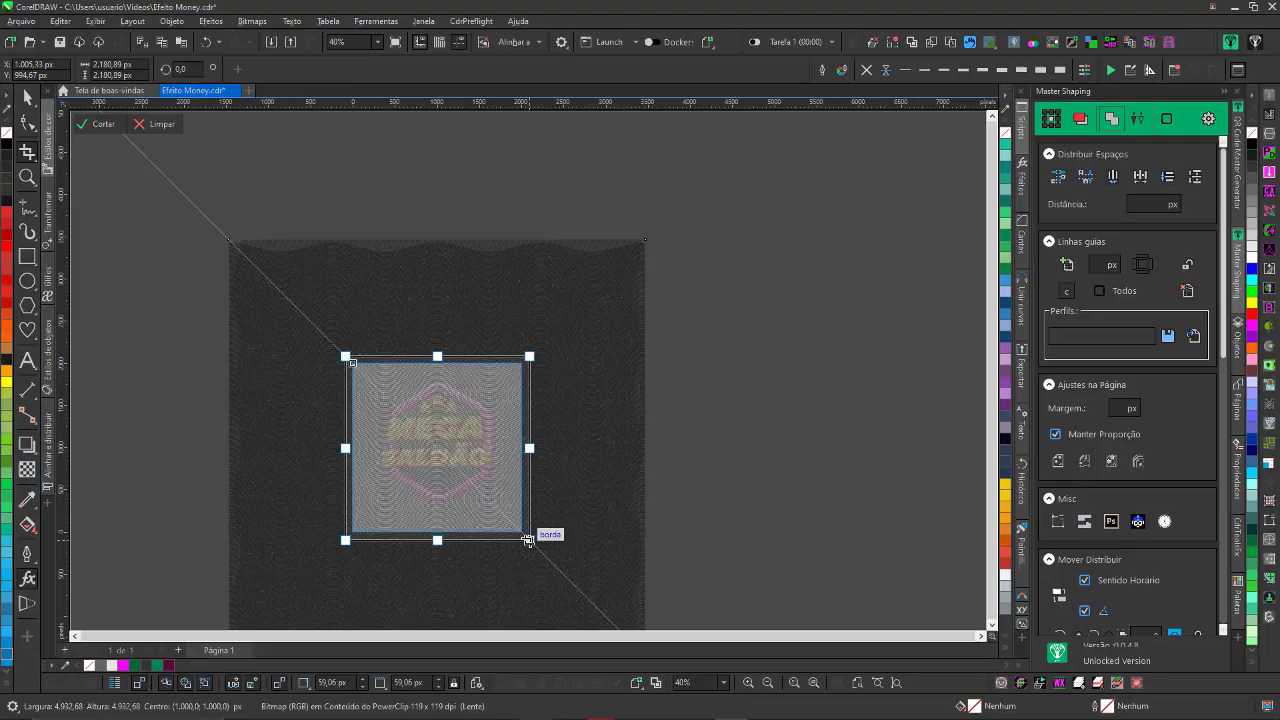
{"action": "left_click", "coordinate": [523, 531], "text": "ctrl"}
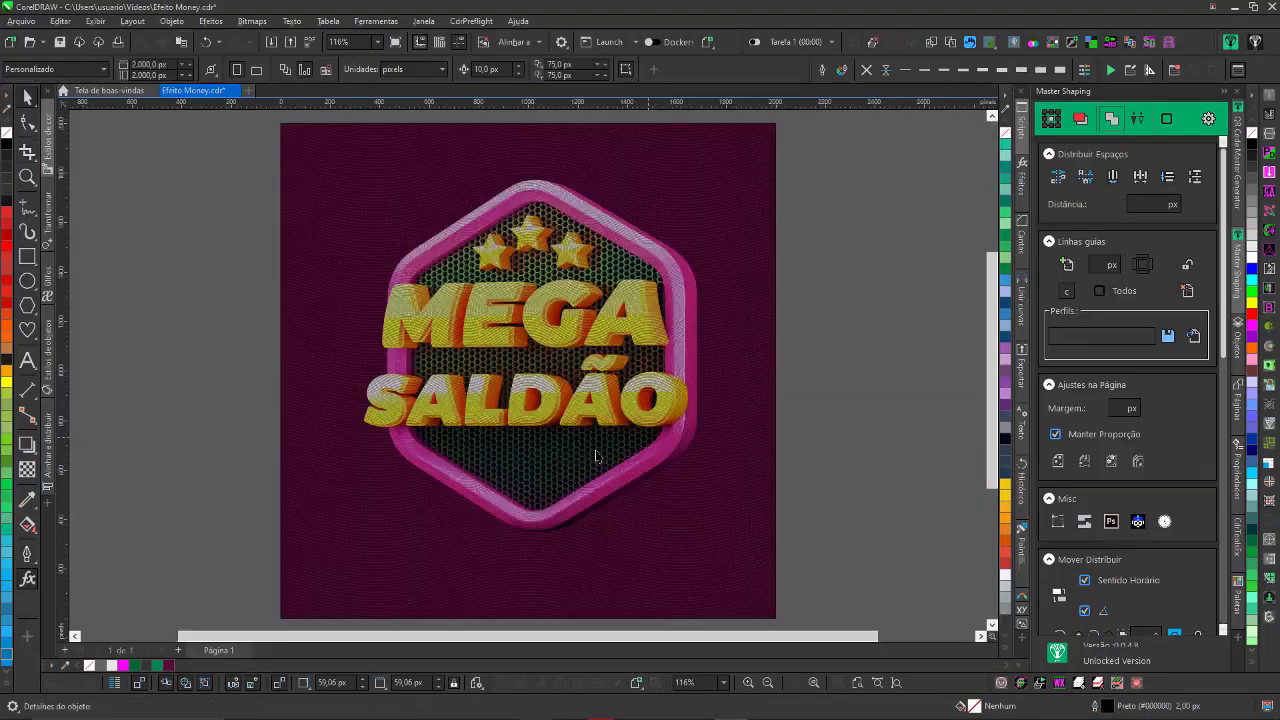
{"action": "scroll", "coordinate": [565, 395], "scroll_direction": "down", "scroll_amount": 2}
{"action": "scroll", "coordinate": [565, 395], "scroll_direction": "up", "scroll_amount": 5}
{"action": "scroll", "coordinate": [565, 395], "scroll_direction": "down", "scroll_amount": 5}
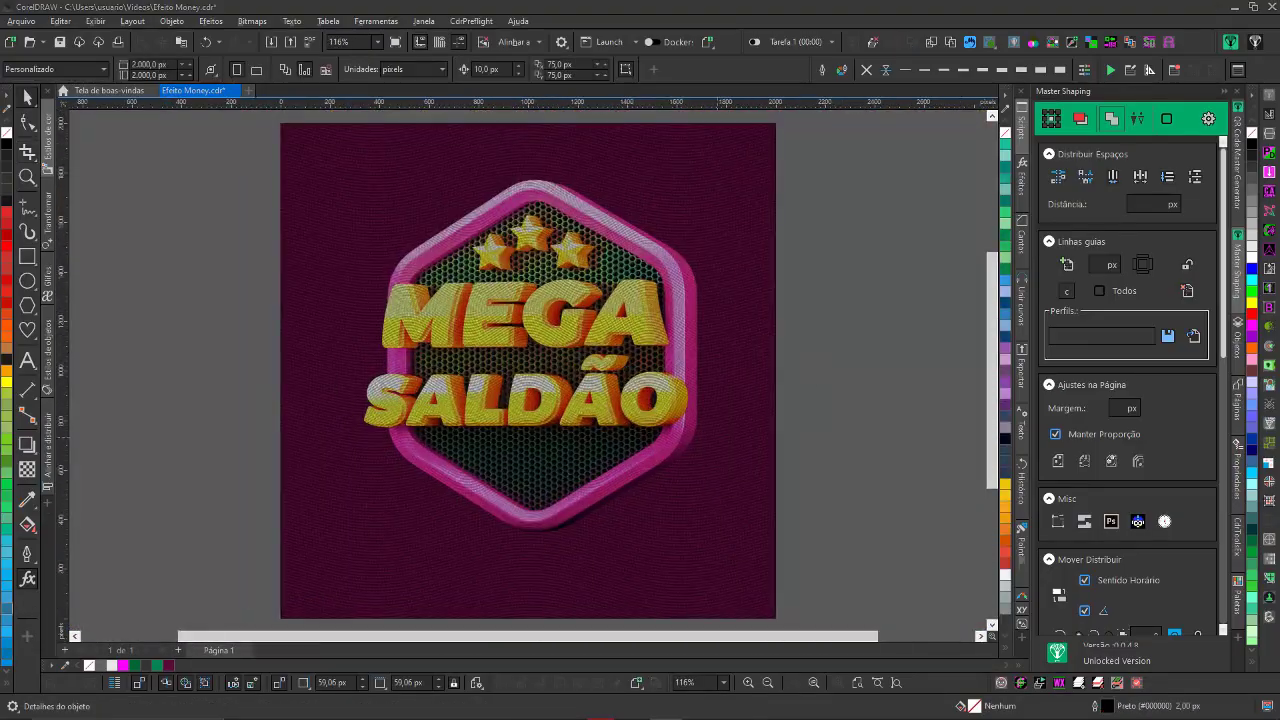
{"action": "key", "text": "ctrl+z"}
{"action": "scroll", "coordinate": [409, 370], "scroll_direction": "up", "scroll_amount": 3}
{"action": "scroll", "coordinate": [377, 411], "scroll_direction": "up", "scroll_amount": 2}
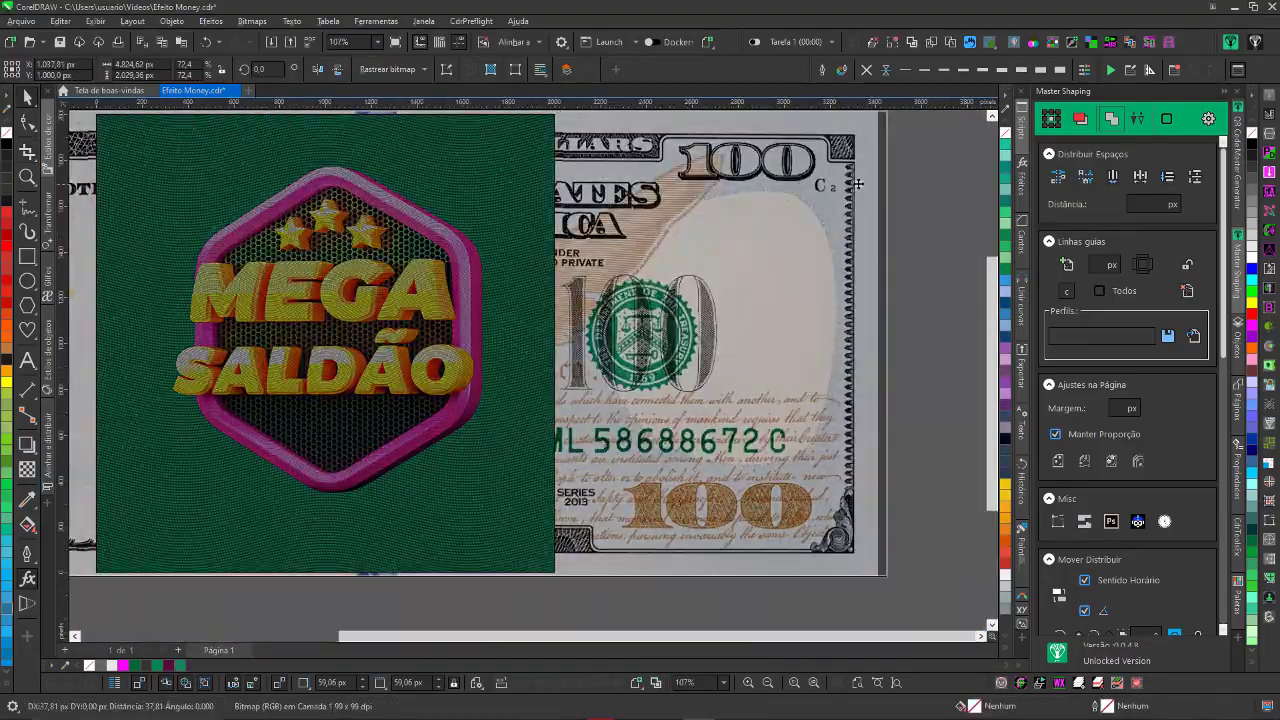
{"action": "scroll", "coordinate": [610, 490], "scroll_direction": "down", "scroll_amount": 2}
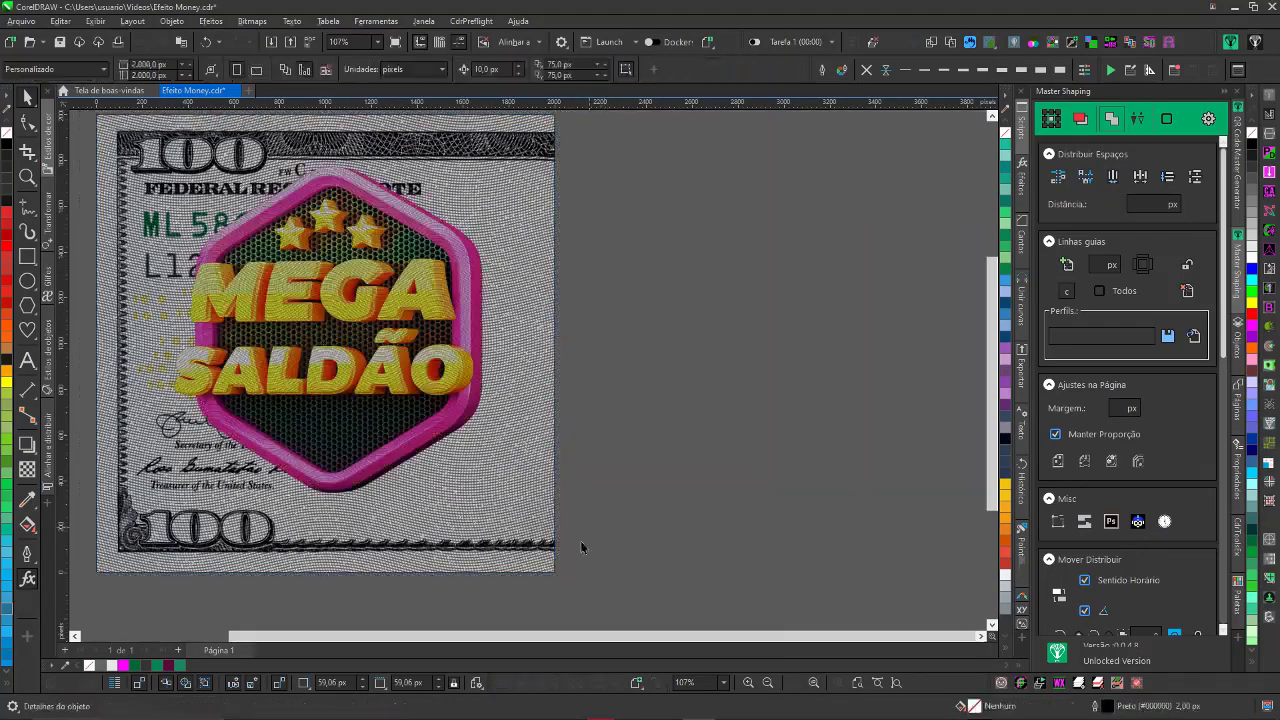
Reposition the dollar bill inside the background frame and add a blended transparency.
{"action": "left_click", "coordinate": [580, 540], "text": "ctrl"}
{"action": "left_click_drag", "start_coordinate": [566, 303], "coordinate": [594, 333]}
{"action": "scroll", "coordinate": [594, 333], "scroll_direction": "up", "scroll_amount": 3}
{"action": "scroll", "coordinate": [560, 340], "scroll_direction": "down", "scroll_amount": 3}
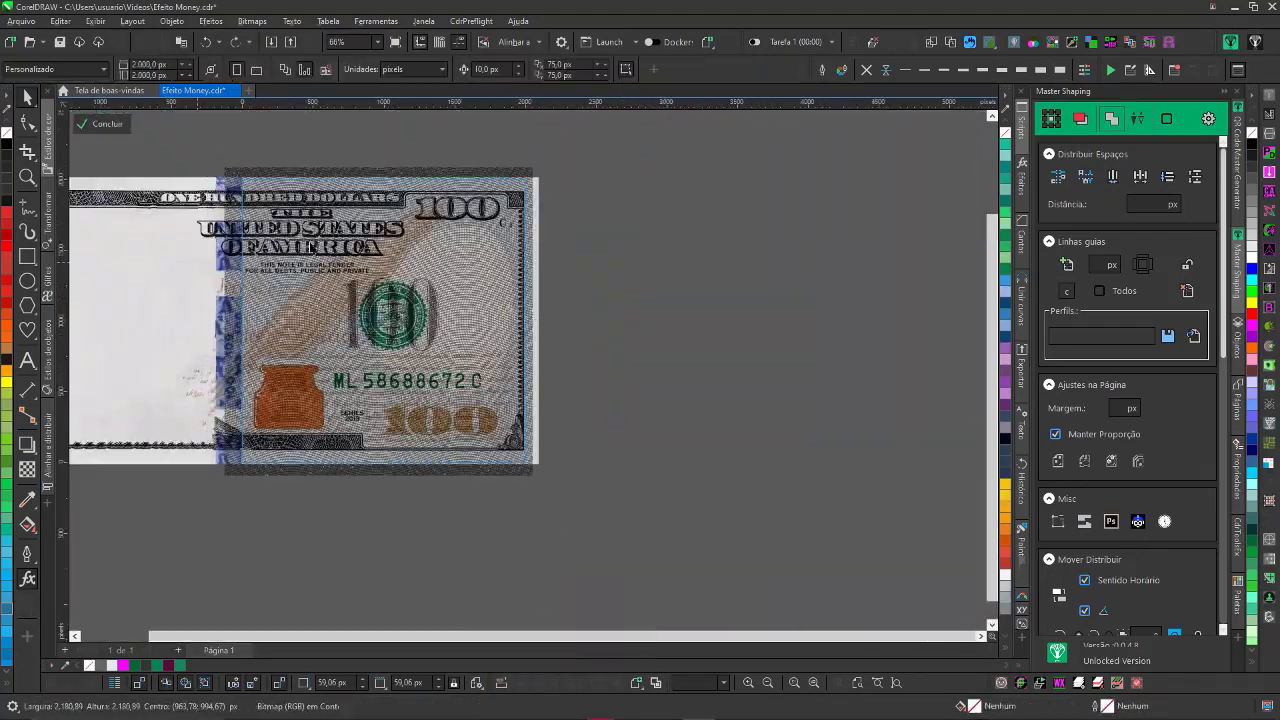
{"action": "scroll", "coordinate": [520, 355], "scroll_direction": "up", "scroll_amount": 4}
{"action": "scroll", "coordinate": [478, 370], "scroll_direction": "down", "scroll_amount": 5}
{"action": "scroll", "coordinate": [450, 300], "scroll_direction": "up", "scroll_amount": 4}
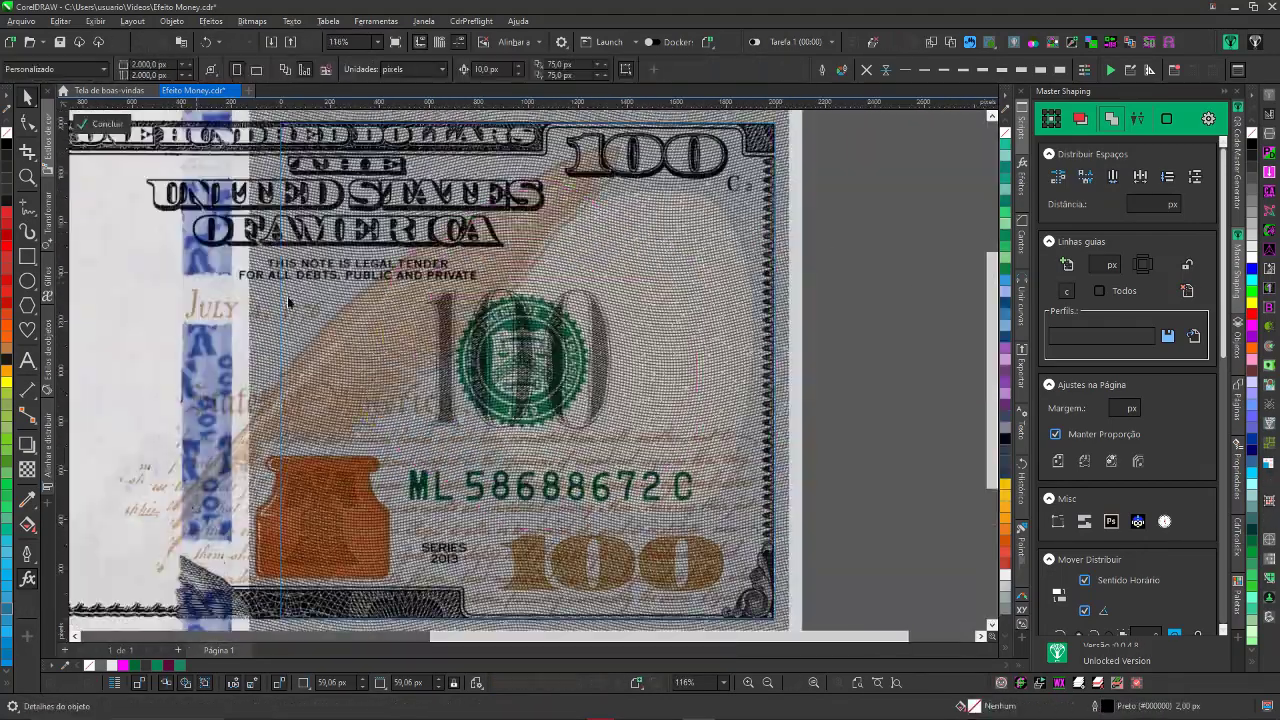
{"action": "scroll", "coordinate": [450, 300], "scroll_direction": "down", "scroll_amount": 1}
{"action": "left_click", "coordinate": [27, 469]}
{"action": "left_click", "coordinate": [180, 69]}
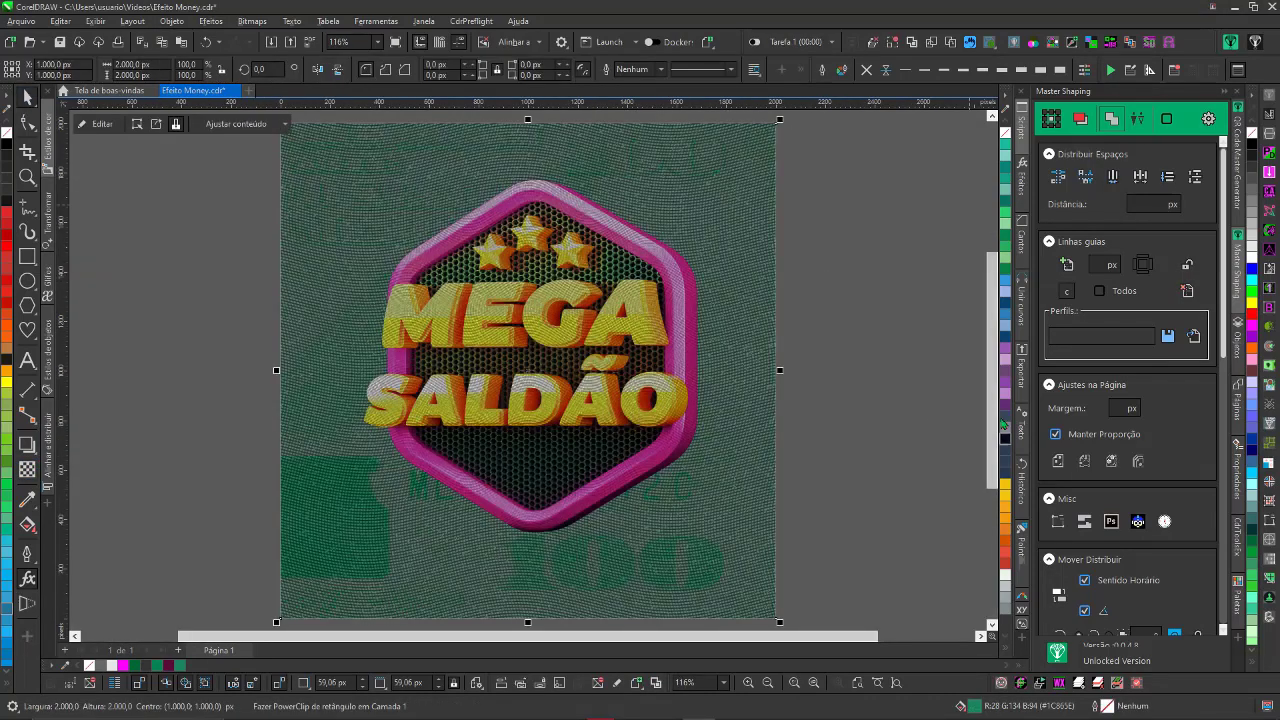
Drag a drop shadow from the badge centre toward the lower right, then reselect the badge.
{"action": "left_click", "coordinate": [27, 445]}
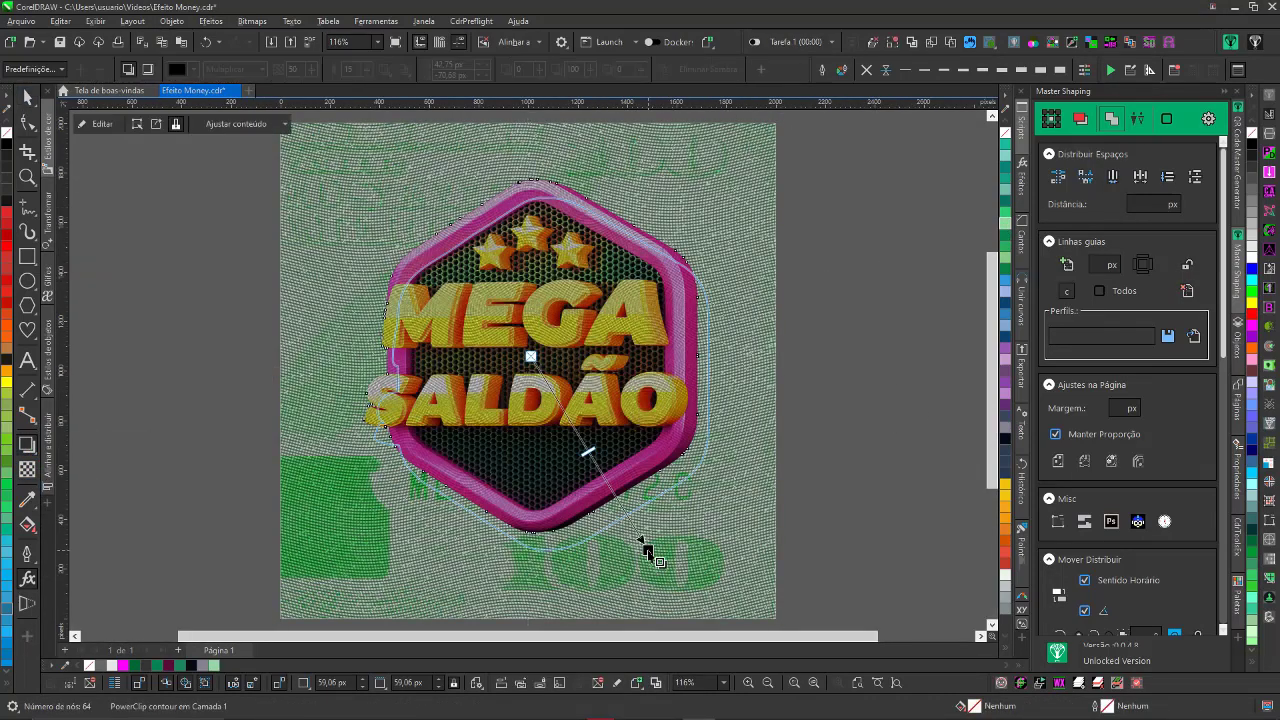
{"action": "left_click_drag", "start_coordinate": [530, 356], "coordinate": [643, 546]}
{"action": "right_click", "coordinate": [683, 490]}
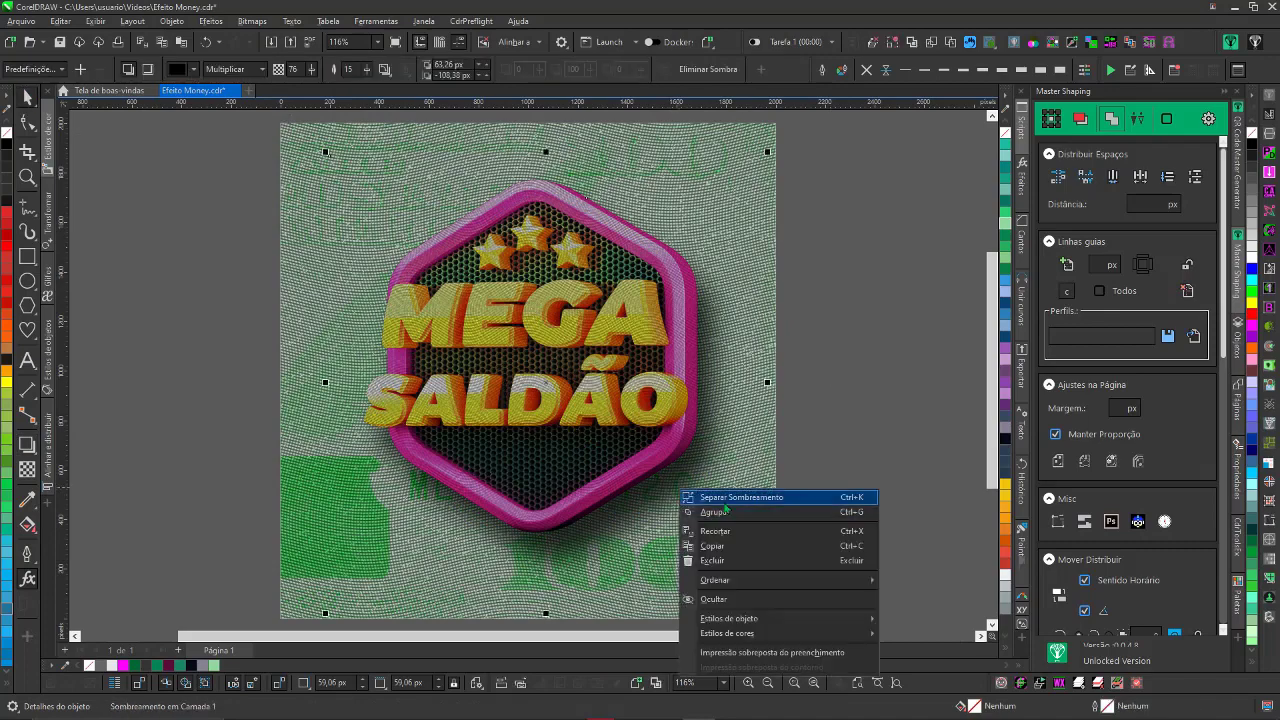
{"action": "key", "text": "Escape"}
{"action": "left_click", "coordinate": [851, 462]}
{"action": "left_click", "coordinate": [700, 350]}
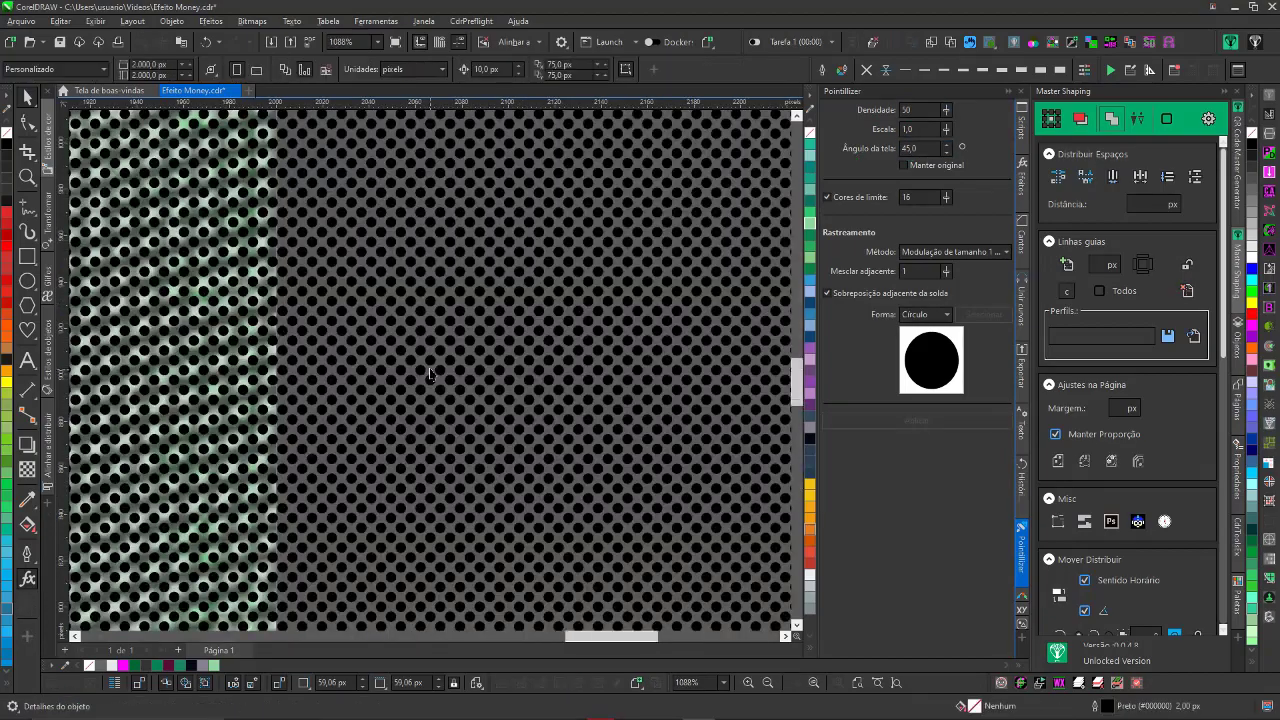
Select the badge's clipped texture object and enter then exit editing its contents.
{"action": "scroll", "coordinate": [517, 343], "scroll_direction": "up", "scroll_amount": 3}
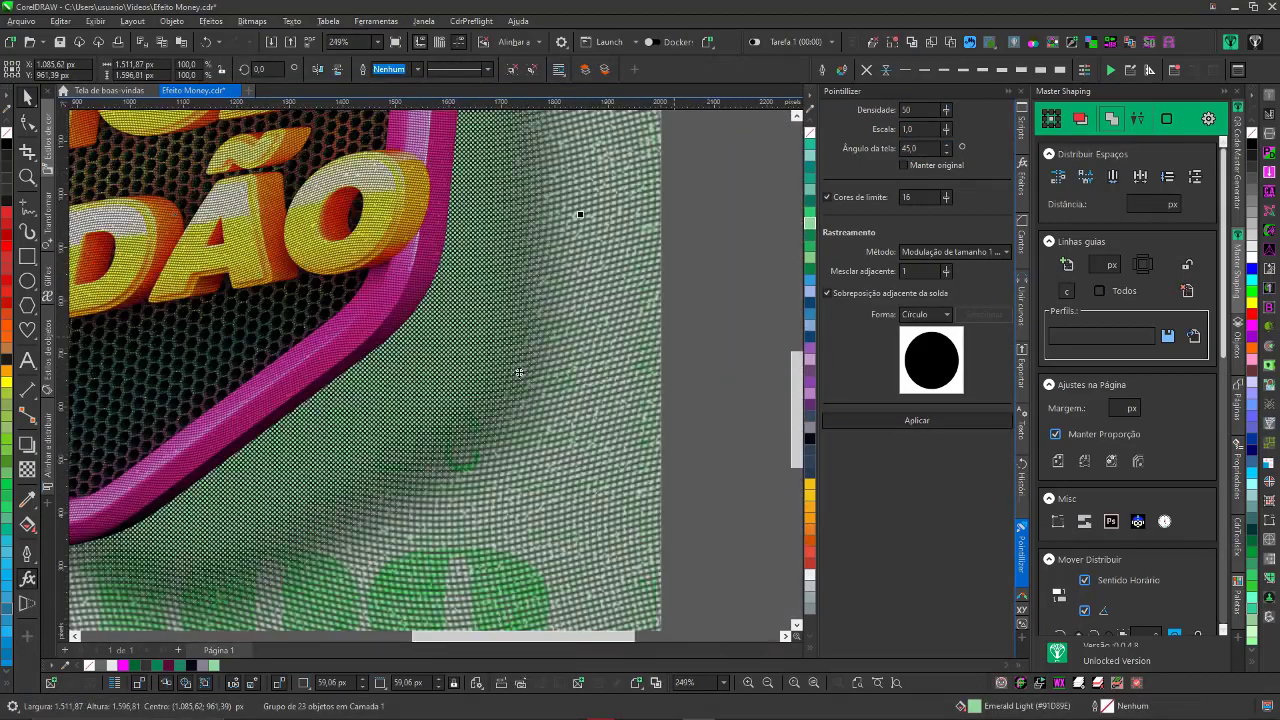
{"action": "scroll", "coordinate": [457, 366], "scroll_direction": "up", "scroll_amount": 3}
{"action": "scroll", "coordinate": [337, 352], "scroll_direction": "down", "scroll_amount": 6}
{"action": "scroll", "coordinate": [430, 370], "scroll_direction": "up", "scroll_amount": 5}
{"action": "scroll", "coordinate": [430, 370], "scroll_direction": "up", "scroll_amount": 1}
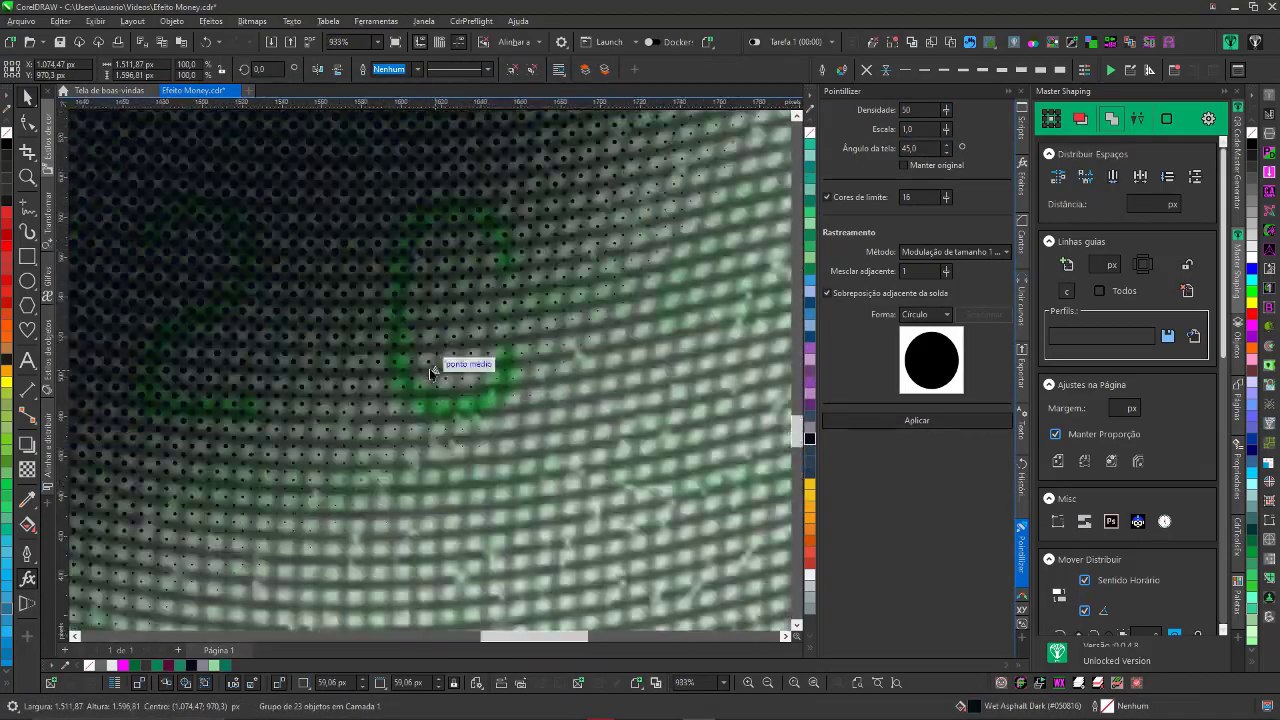
{"action": "scroll", "coordinate": [434, 366], "scroll_direction": "down", "scroll_amount": 4}
{"action": "scroll", "coordinate": [437, 366], "scroll_direction": "down", "scroll_amount": 2}
{"action": "left_click", "coordinate": [724, 350]}
{"action": "left_click", "coordinate": [566, 308]}
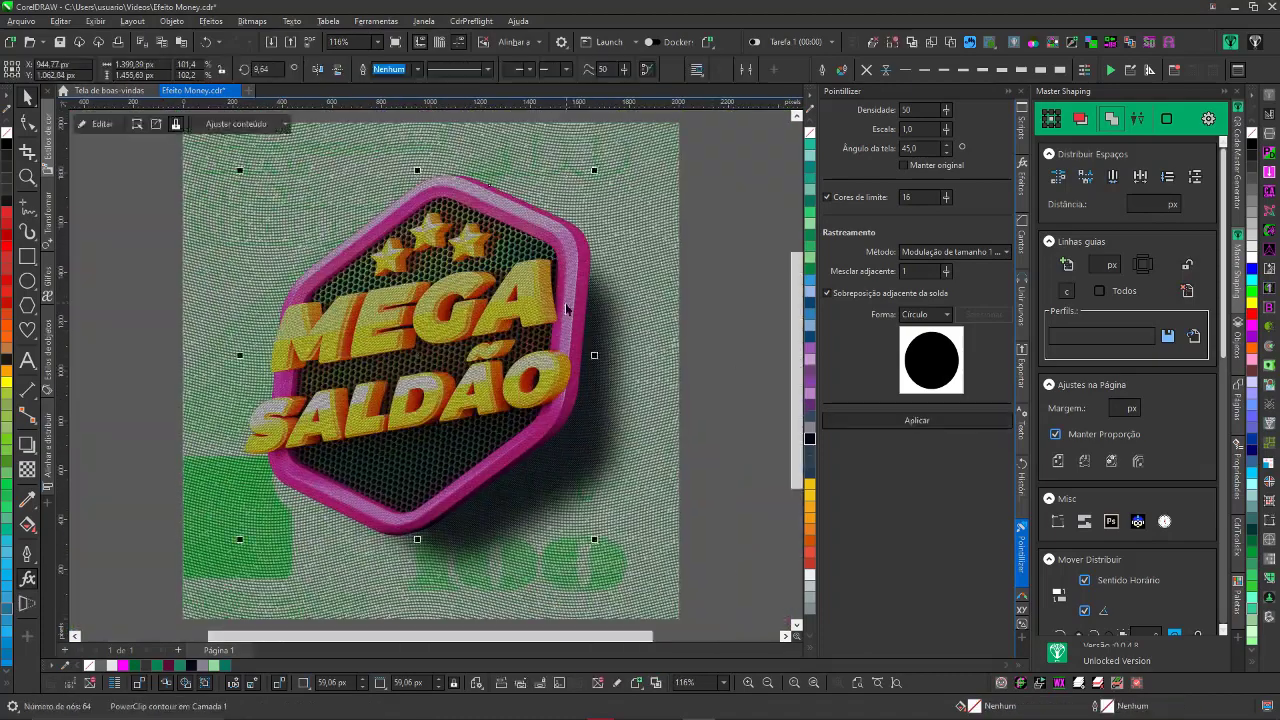
{"action": "double_click", "coordinate": [561, 318]}
{"action": "left_click", "coordinate": [713, 384]}
Preview the artwork full screen, then recolour the dollar-bill background Wisteria Dark purple.
{"action": "key", "text": "F9"}
{"action": "left_click", "coordinate": [773, 497]}
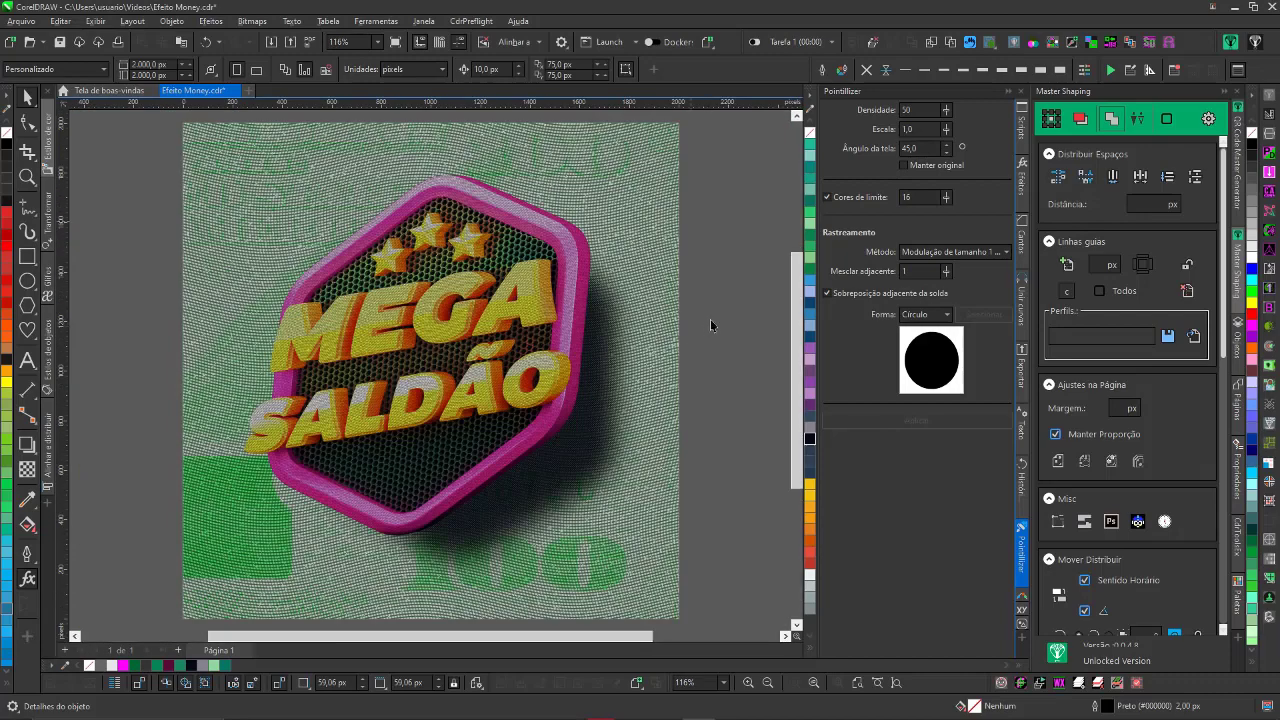
{"action": "left_click", "coordinate": [710, 319]}
{"action": "left_click", "coordinate": [810, 404]}
Add the 'CDR:' text line at the top left and set it in Arial Rounded MT Pro Cyr.
{"action": "key", "text": "F8"}
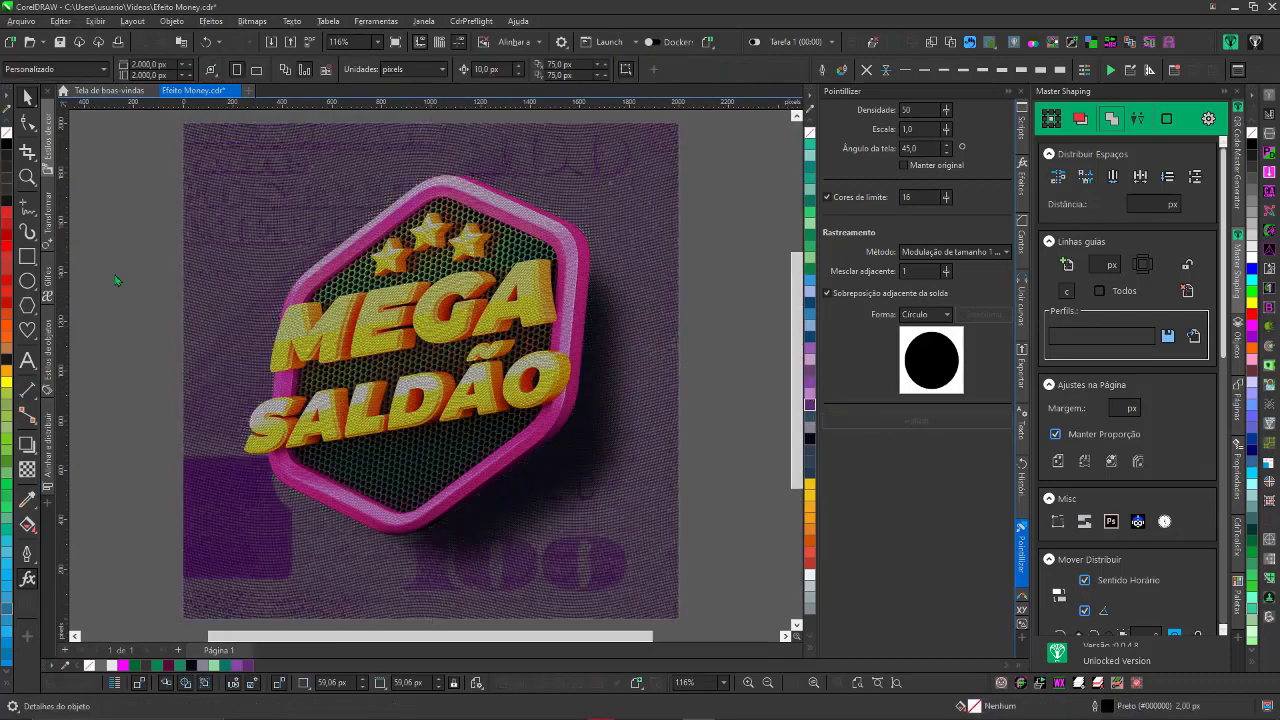
{"action": "left_click", "coordinate": [113, 275]}
{"action": "type", "text": "CDR:"}
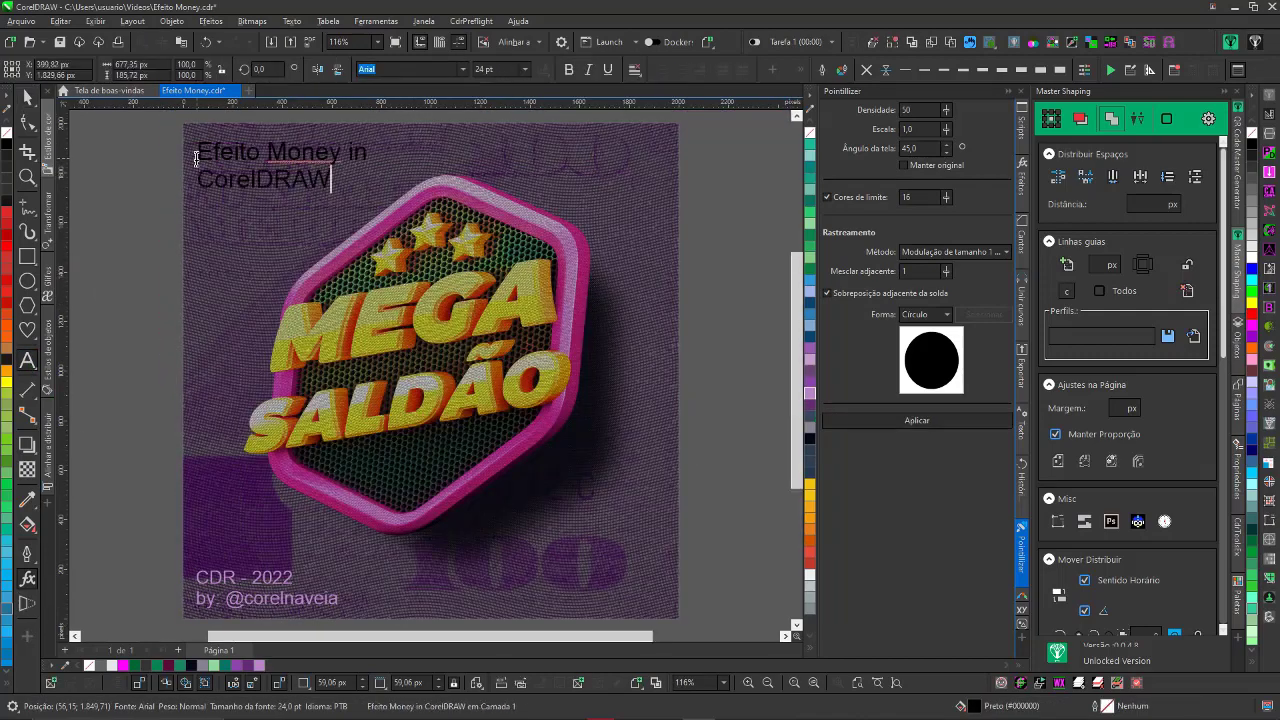
{"action": "left_click", "coordinate": [464, 71]}
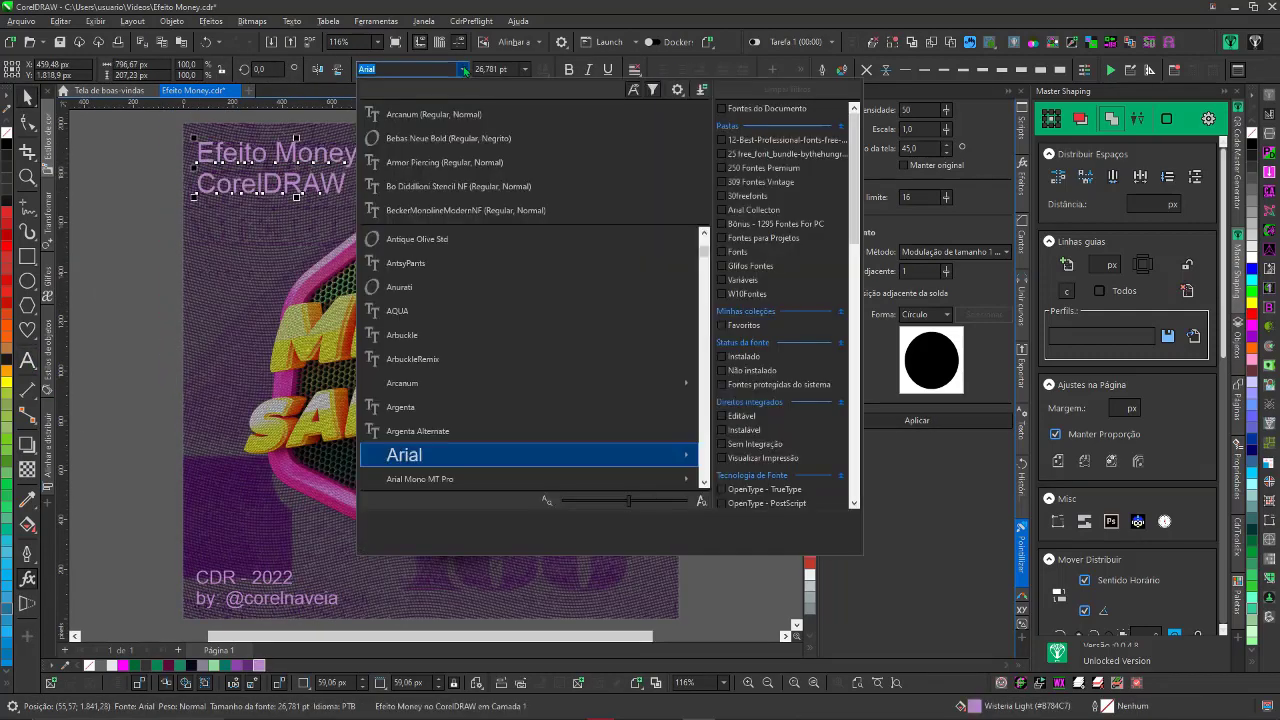
{"action": "scroll", "coordinate": [450, 400], "scroll_direction": "down", "scroll_amount": 5}
{"action": "left_click", "coordinate": [450, 457]}
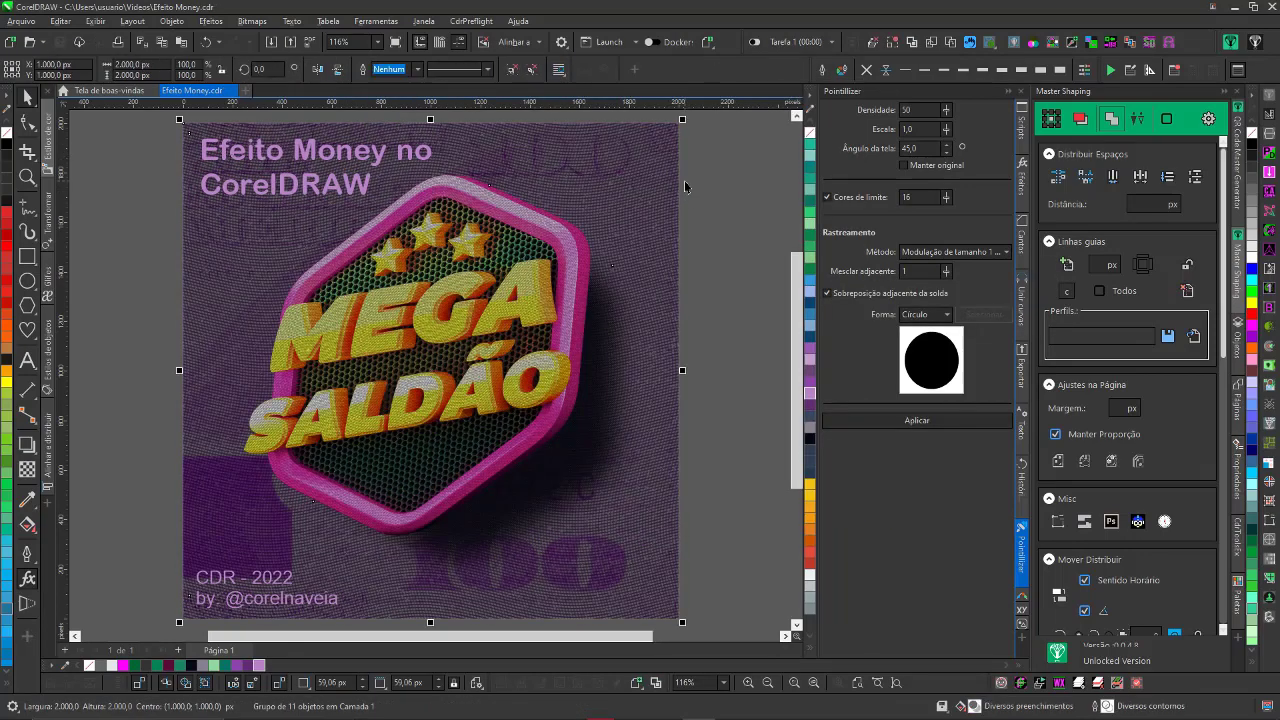
{"action": "left_click", "coordinate": [917, 420]}
{"action": "left_click", "coordinate": [1021, 545]}
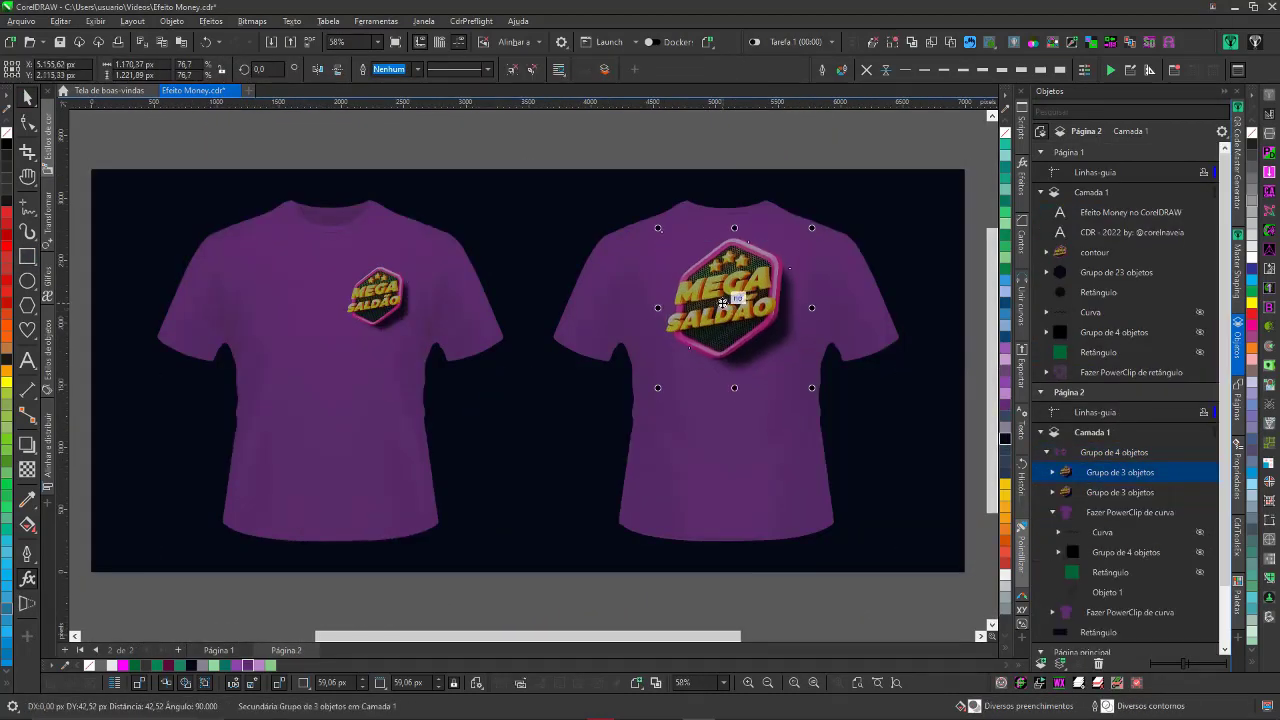
Deselect the badge group on Page 2.
{"action": "left_click", "coordinate": [434, 580]}
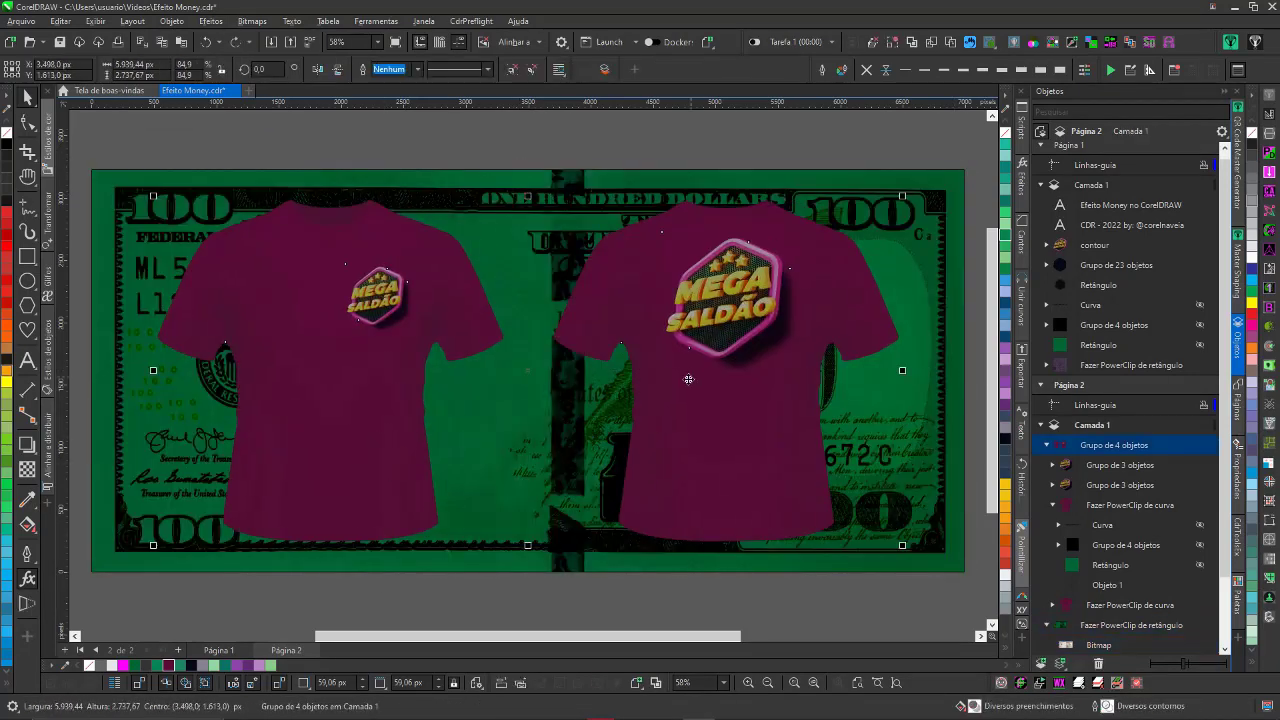
Give the shirt group an angled drop shadow and inspect the left shirt's clipped texture.
{"action": "left_click_drag", "start_coordinate": [698, 632], "coordinate": [632, 558]}
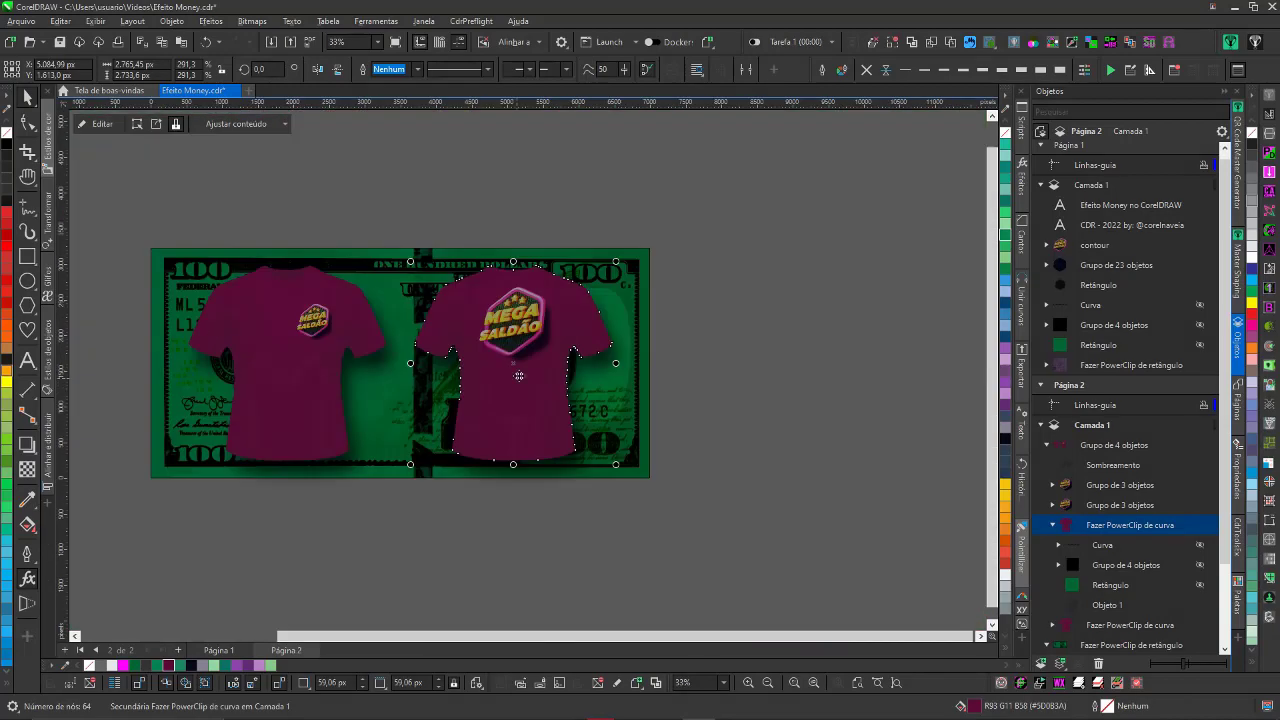
{"action": "left_click", "coordinate": [334, 586]}
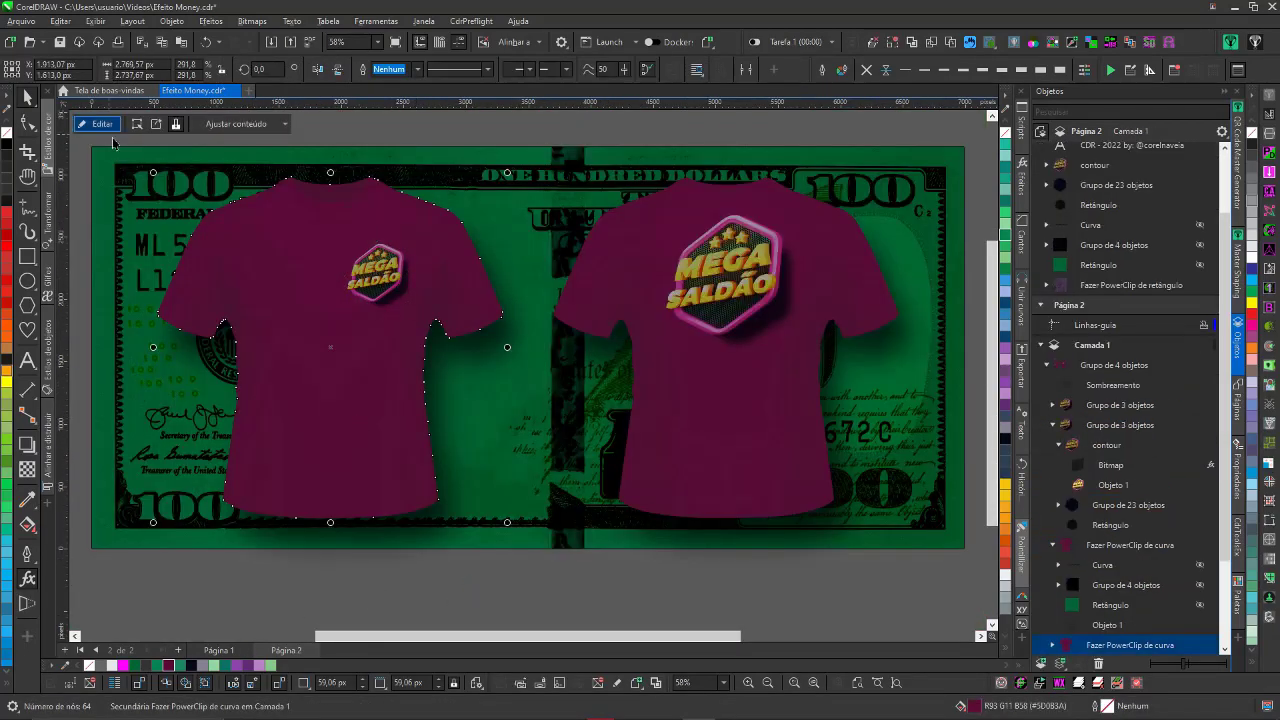
{"action": "double_click", "coordinate": [280, 464]}
{"action": "left_click", "coordinate": [298, 464], "text": "ctrl"}
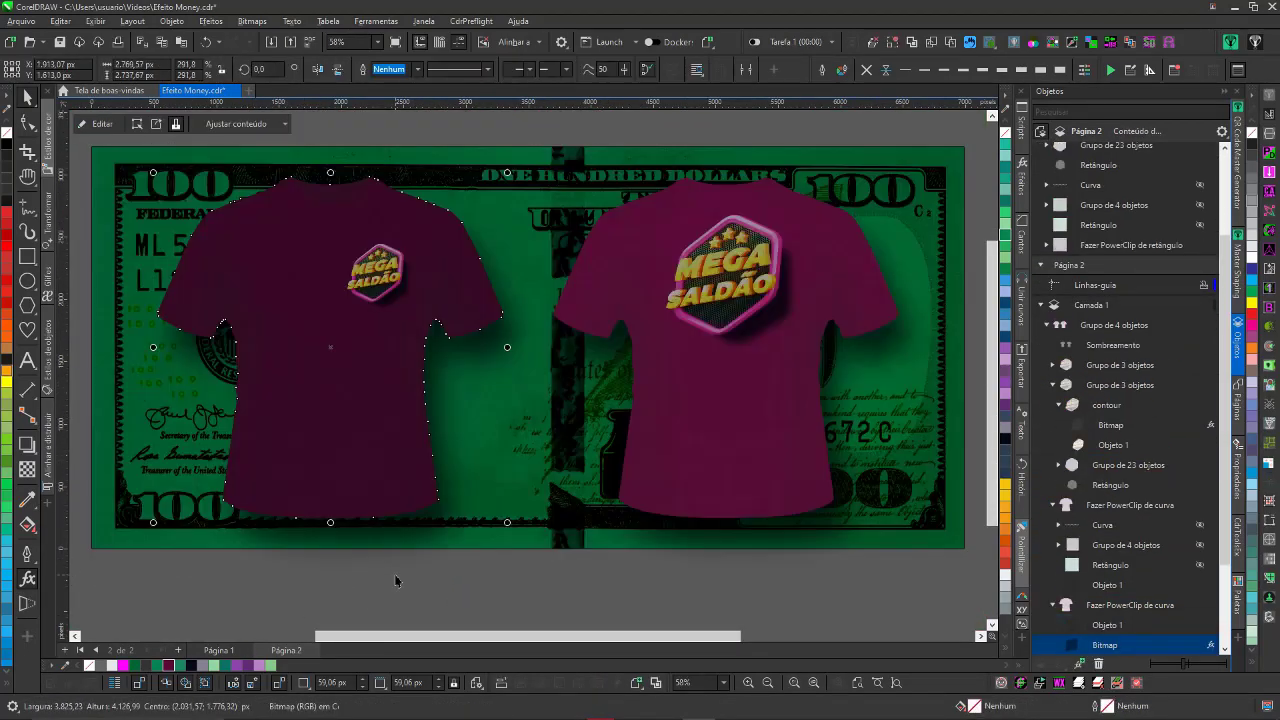
{"action": "scroll", "coordinate": [657, 423], "scroll_direction": "up", "scroll_amount": 4}
{"action": "scroll", "coordinate": [594, 369], "scroll_direction": "down", "scroll_amount": 2}
{"action": "scroll", "coordinate": [527, 373], "scroll_direction": "up", "scroll_amount": 1}
{"action": "scroll", "coordinate": [523, 394], "scroll_direction": "down", "scroll_amount": 1}
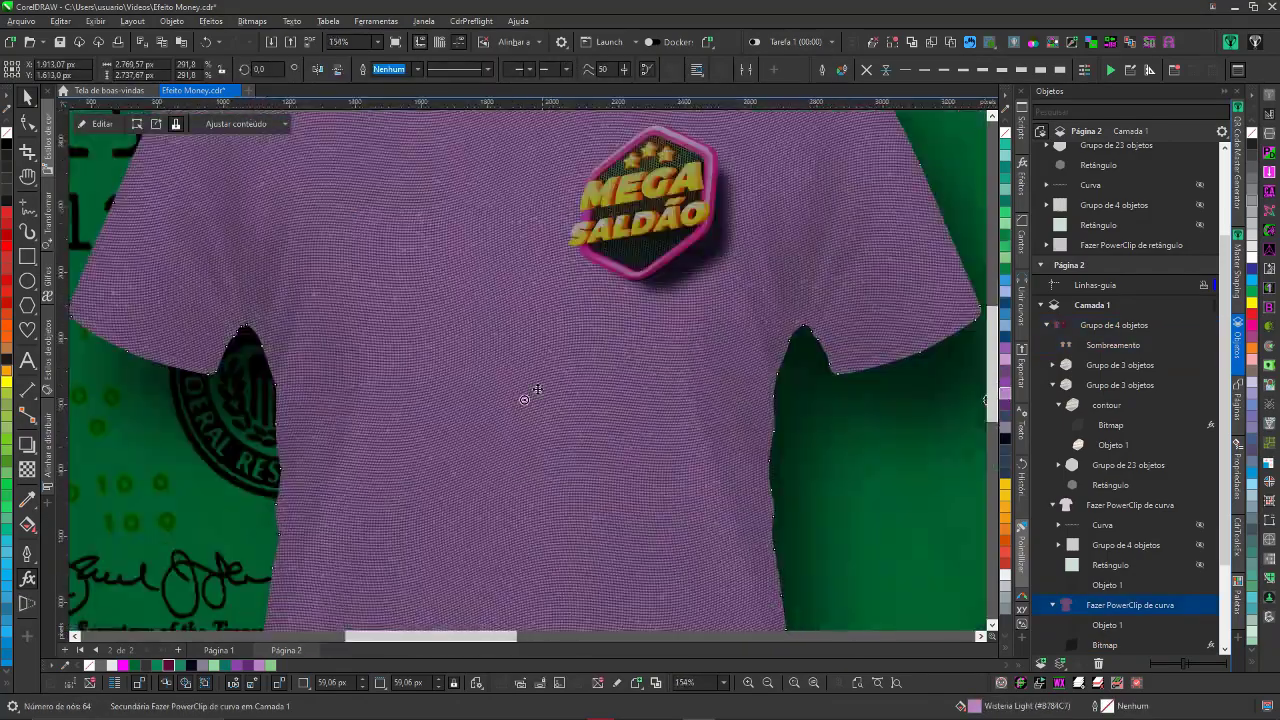
{"action": "scroll", "coordinate": [530, 380], "scroll_direction": "up", "scroll_amount": 3}
{"action": "scroll", "coordinate": [537, 366], "scroll_direction": "up", "scroll_amount": 3}
{"action": "scroll", "coordinate": [548, 577], "scroll_direction": "down", "scroll_amount": 7}
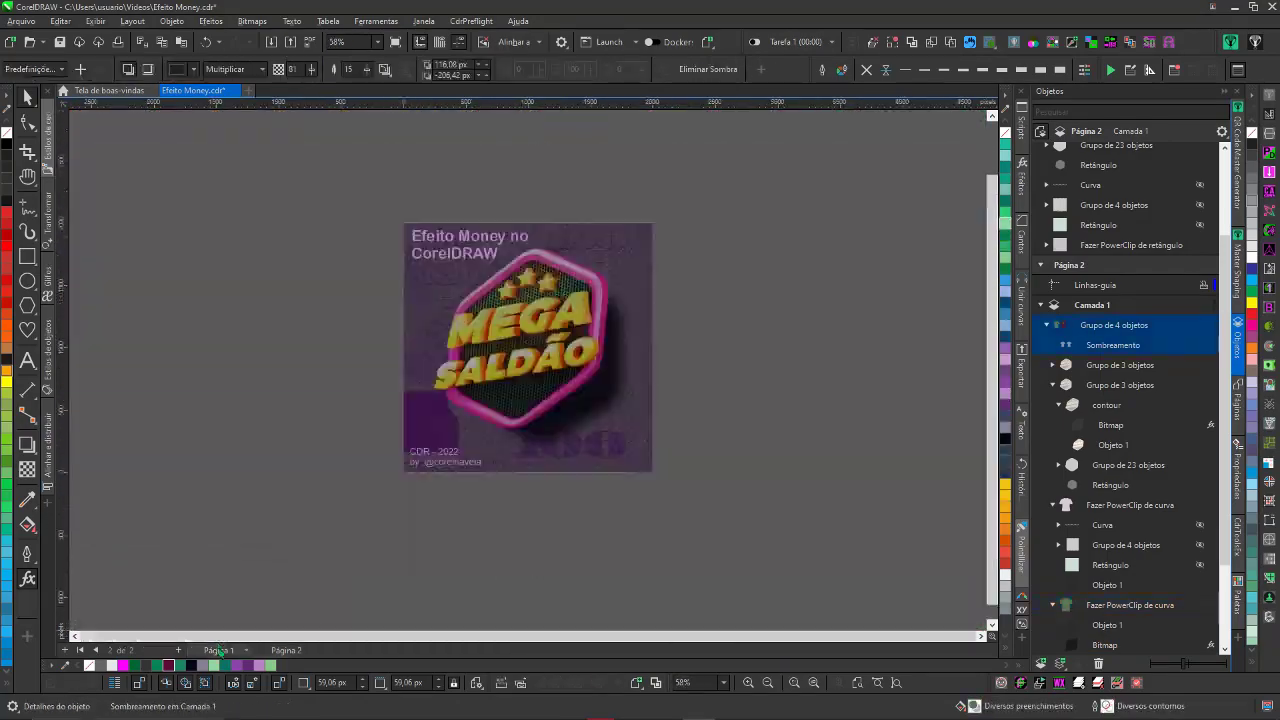